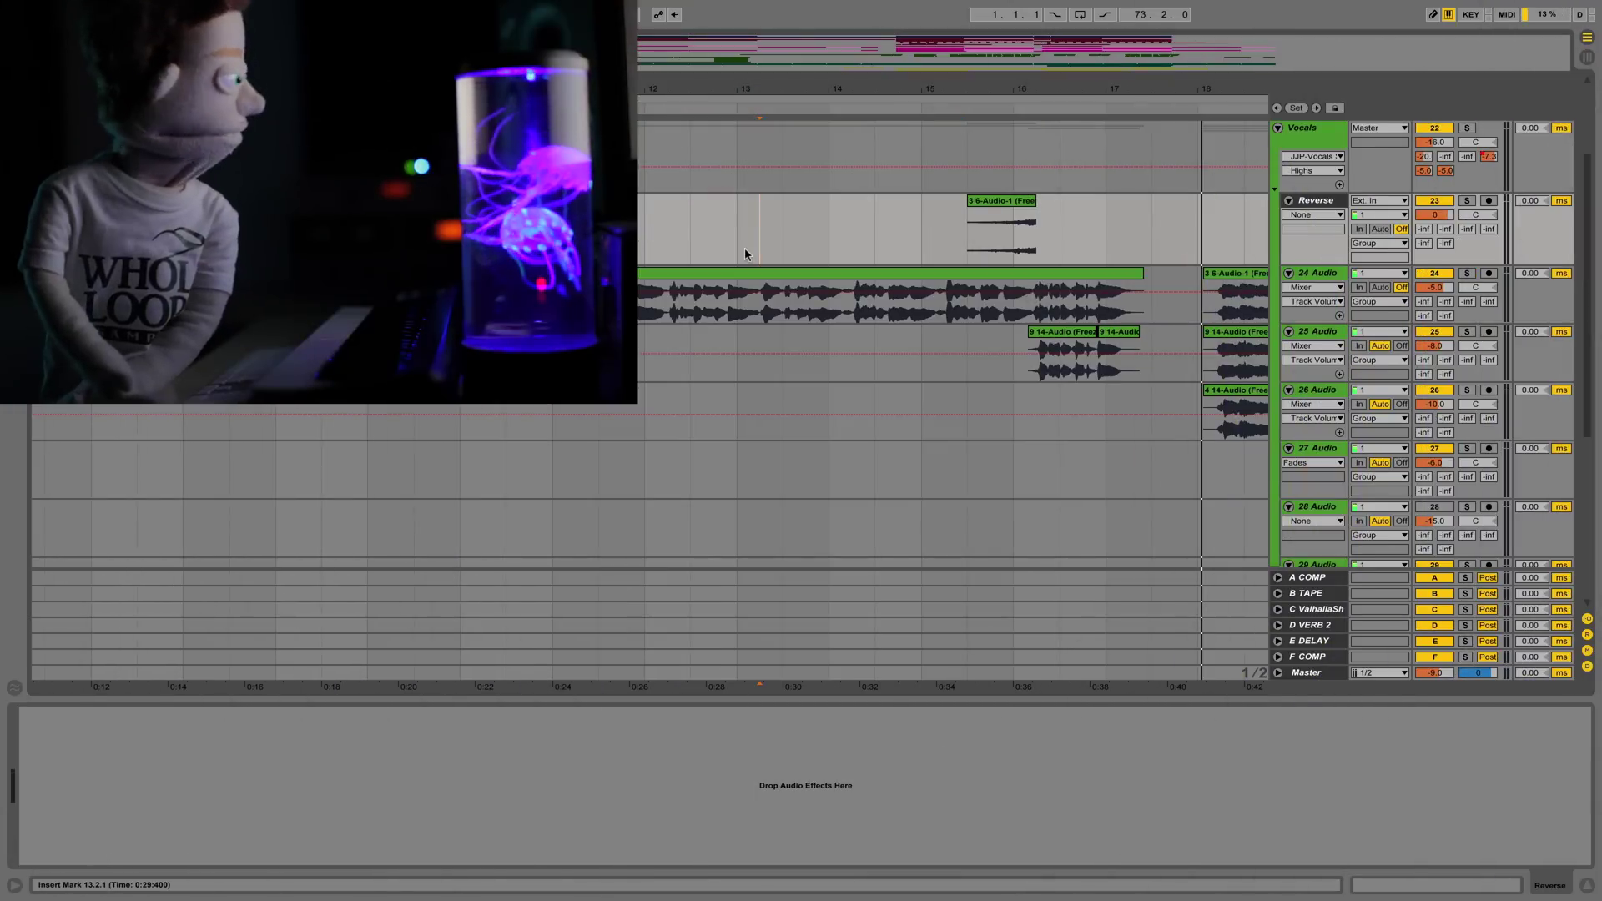
# - Audition the reversed clip with the Reverse track soloed, then unsolo the track
pyautogui.press('space')
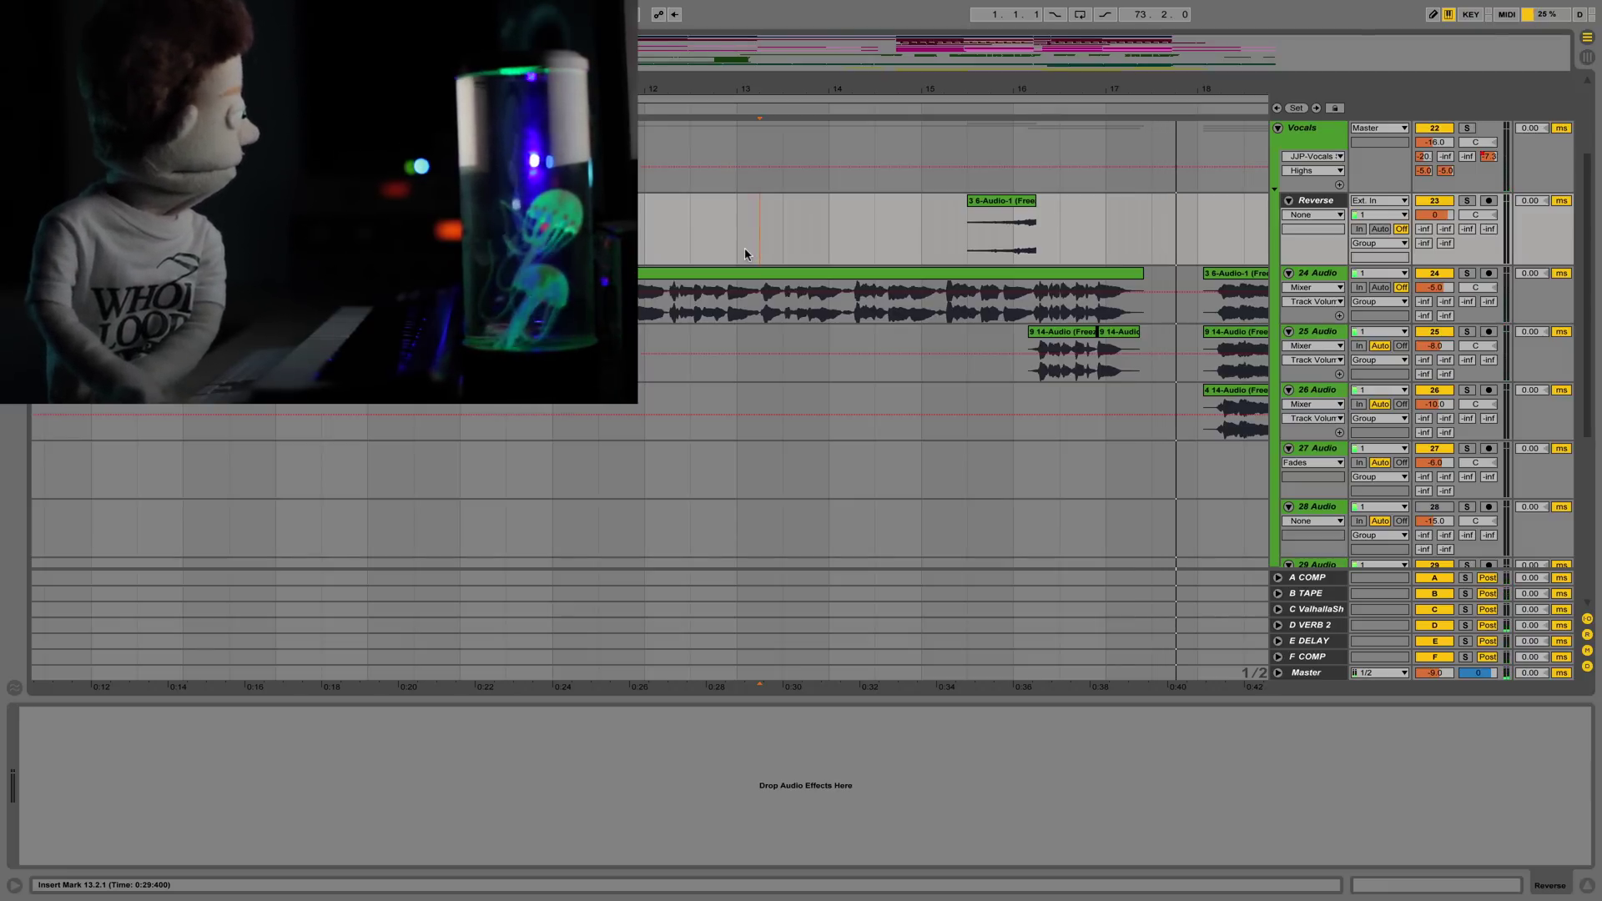
pyautogui.click(1466, 201)
pyautogui.press('space')
pyautogui.click(1466, 201)
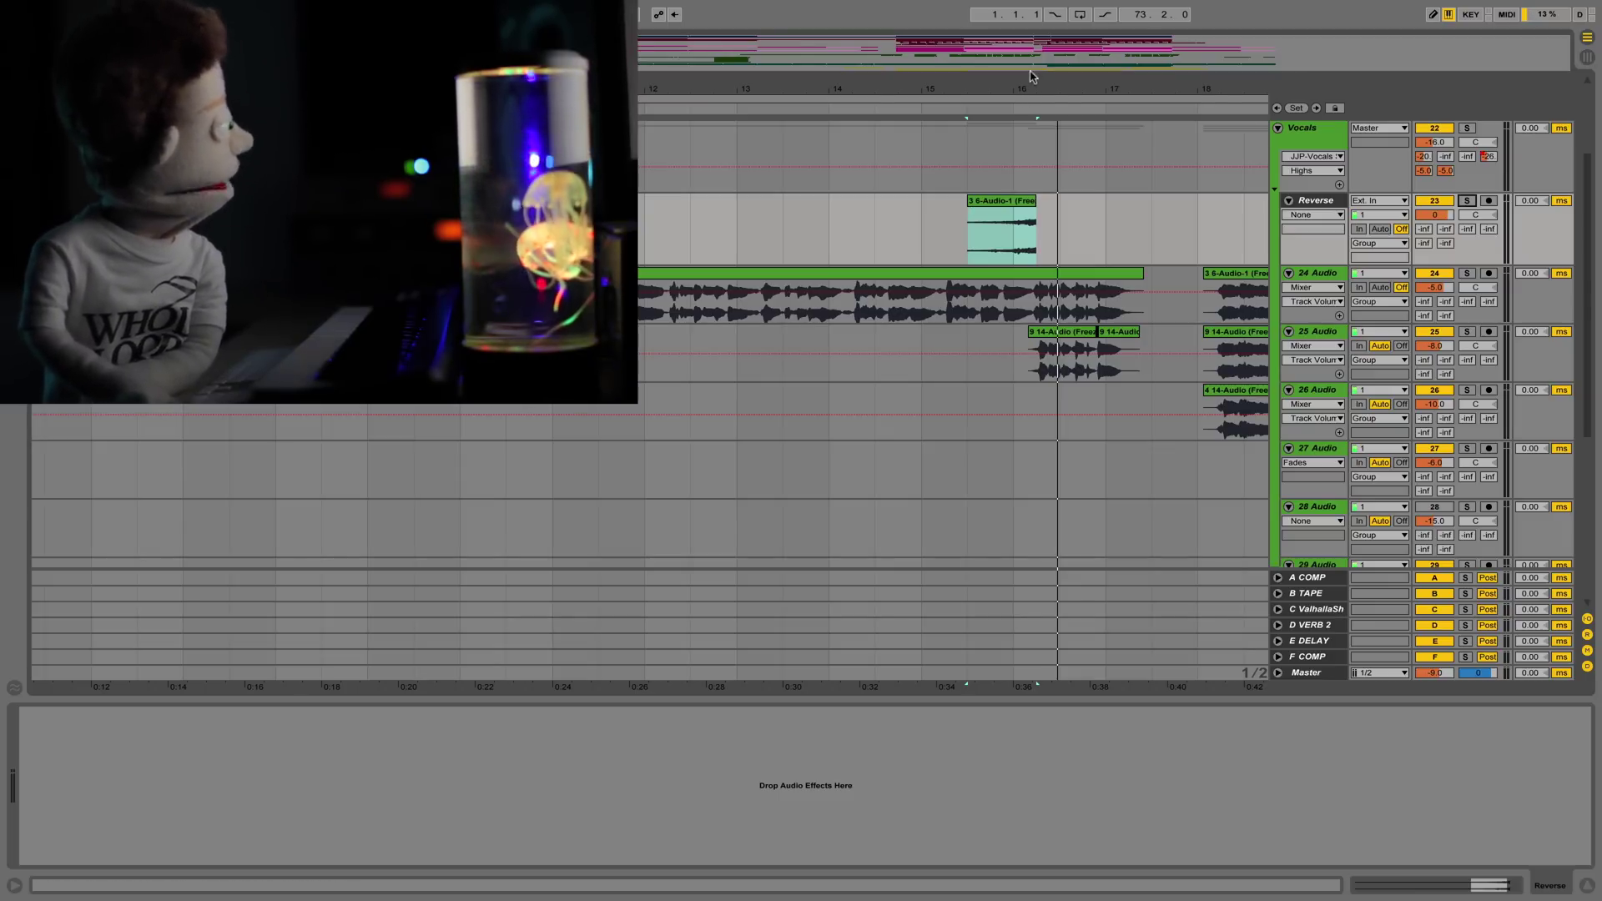
# - Zoom in around bar 16 and cut the reversed clip out of the Reverse track
pyautogui.moveTo(1031, 85); pyautogui.dragTo(1018, 261)
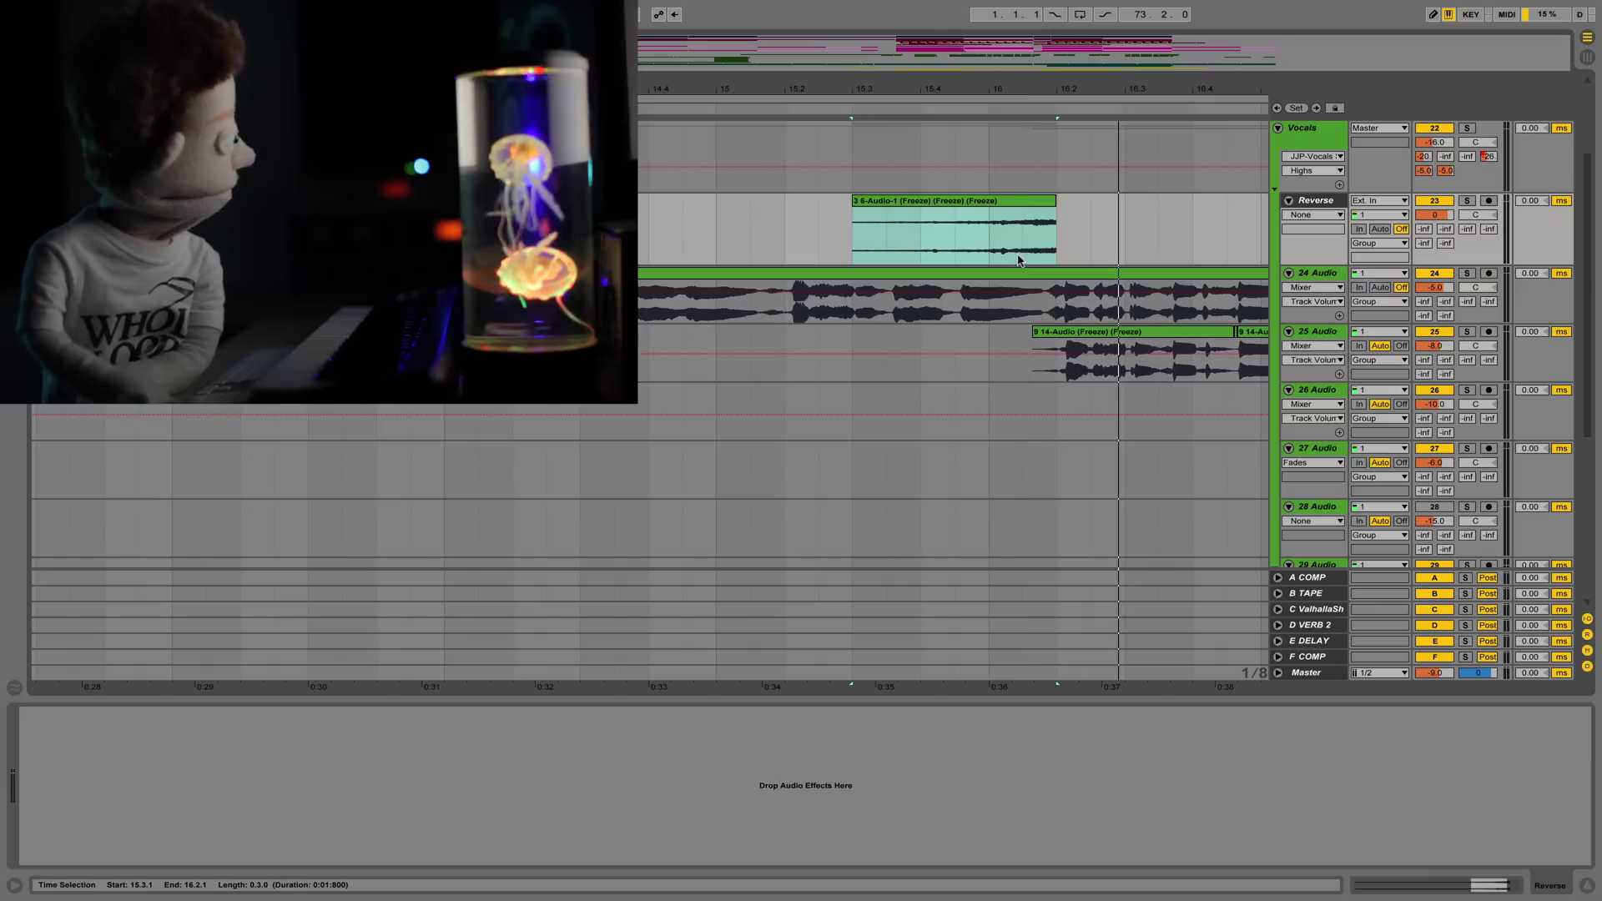
pyautogui.click(1022, 300)
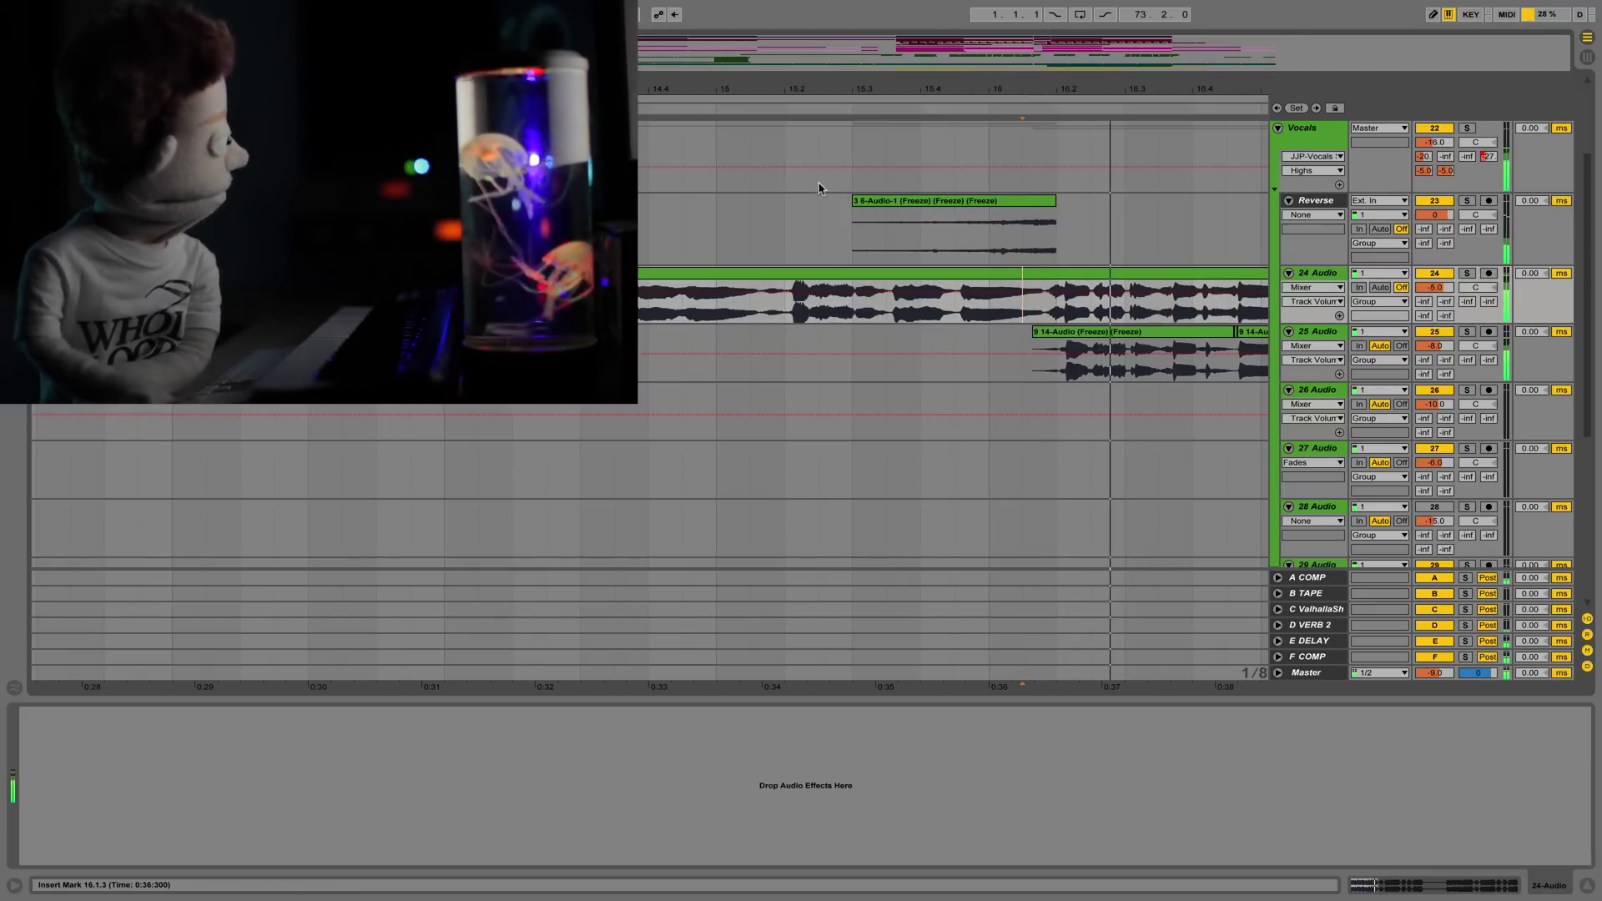
pyautogui.click(959, 201)
pyautogui.press('space')
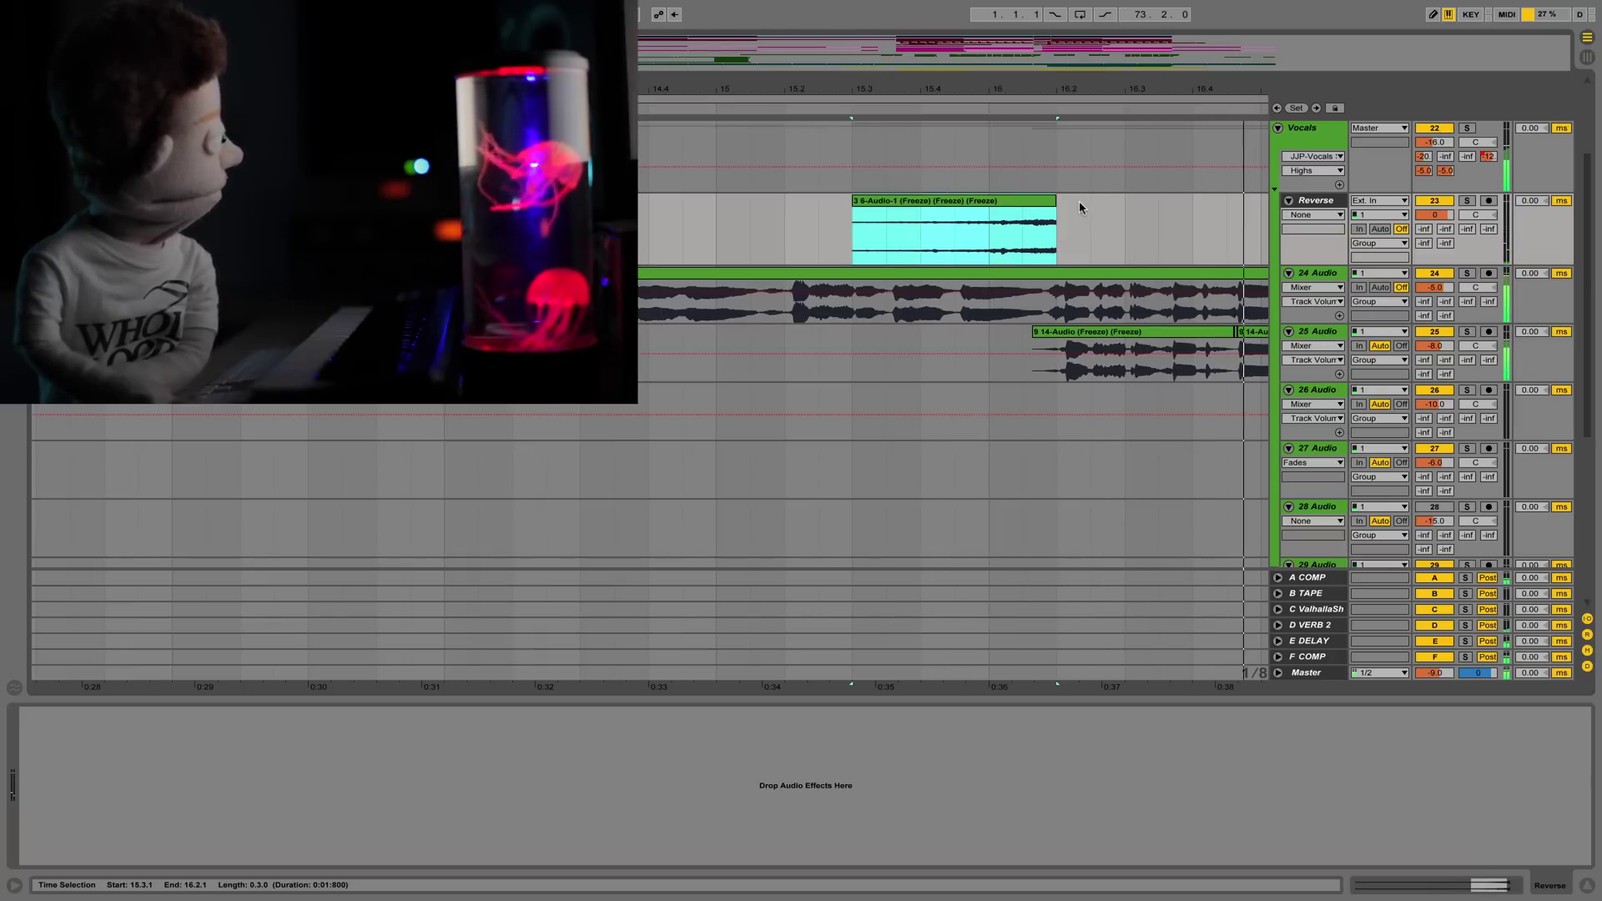
pyautogui.moveTo(1071, 213); pyautogui.dragTo(761, 213)
pyautogui.press('Delete')
# - Select the span from 16.1.4 to 16.2.1 on the 24 Audio vocal
pyautogui.moveTo(1033, 95); pyautogui.dragTo(1001, 111)
pyautogui.press('-')
pyautogui.click(927, 312)
pyautogui.press('space')
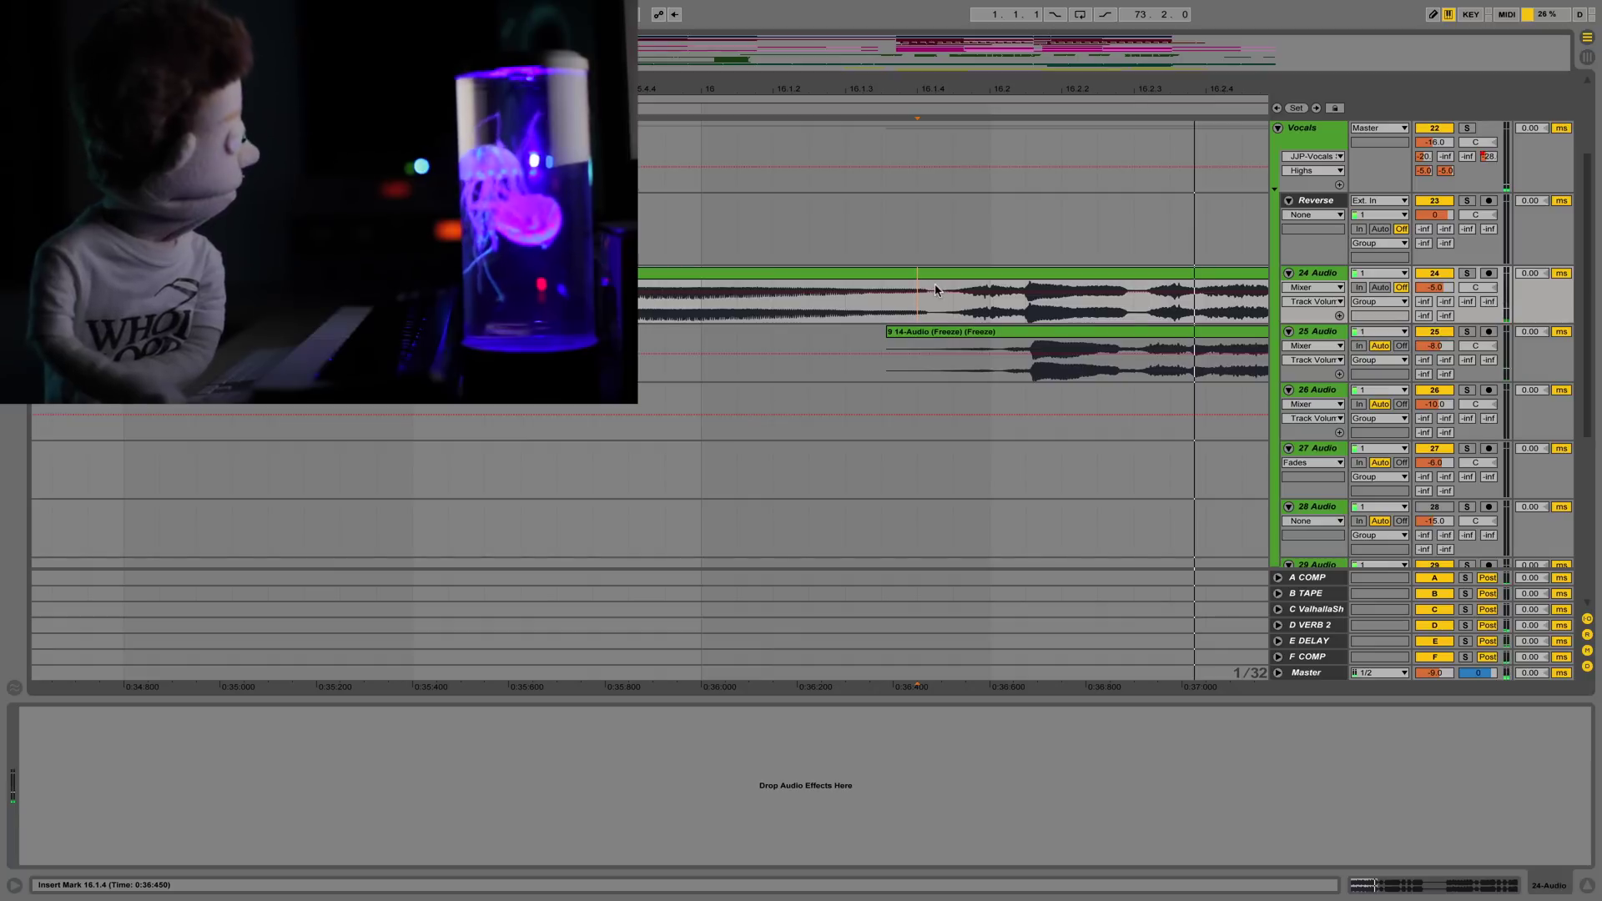
pyautogui.moveTo(935, 289); pyautogui.dragTo(1021, 287)
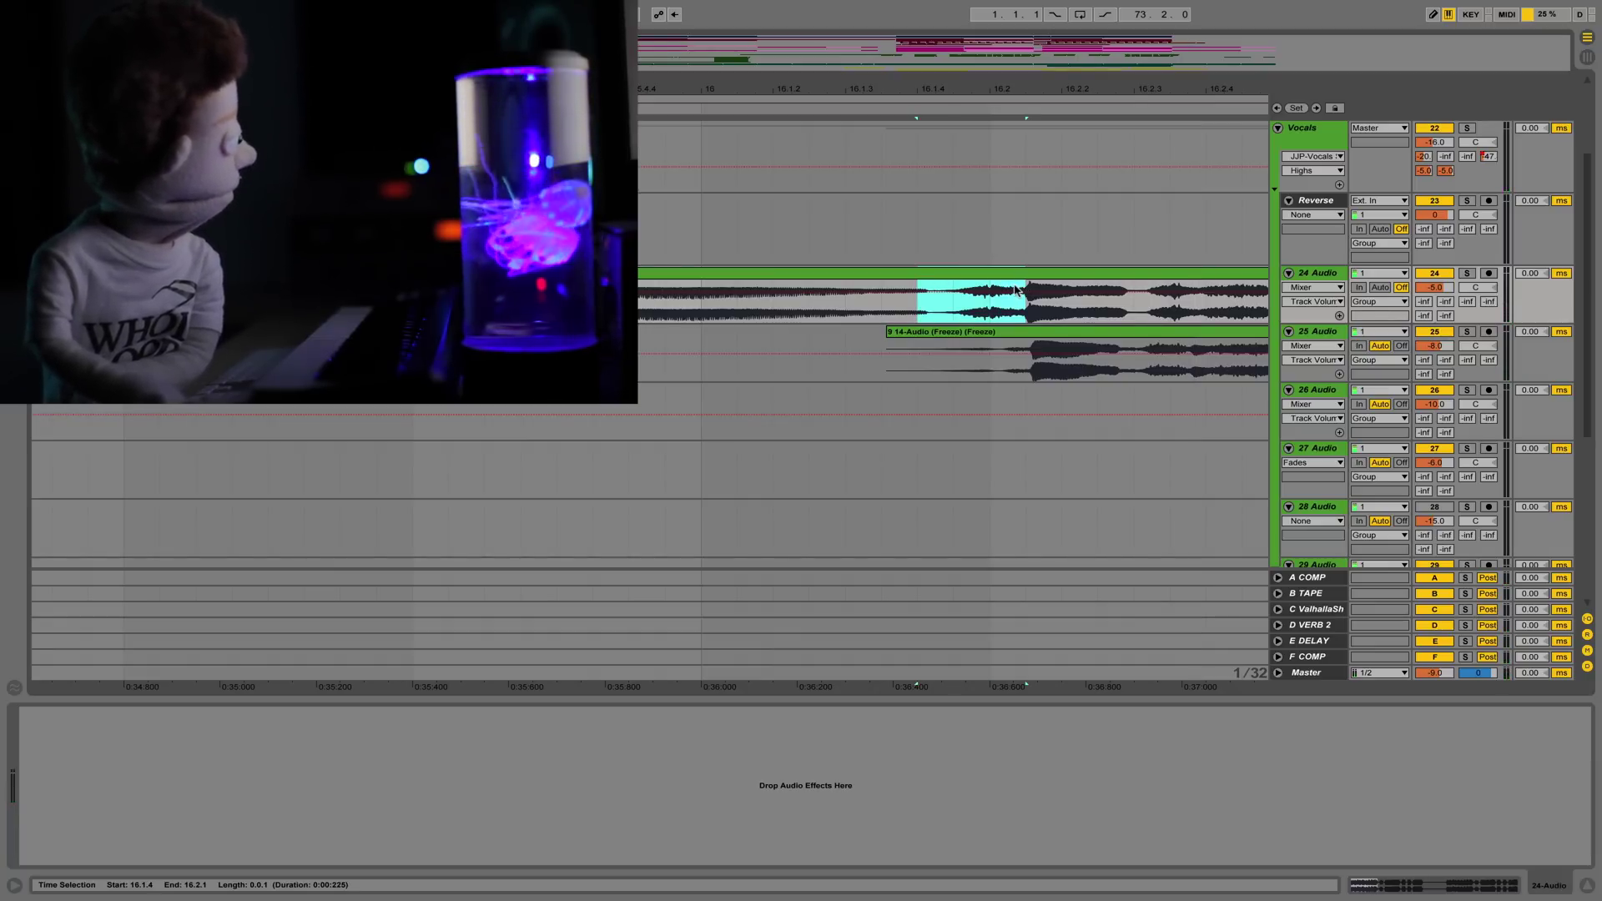
# - Paste the reversed clip into the Reverse lane at 16.1.4, trim its start, extend its end to about 16.2.2, and solo the track
pyautogui.press('Up')
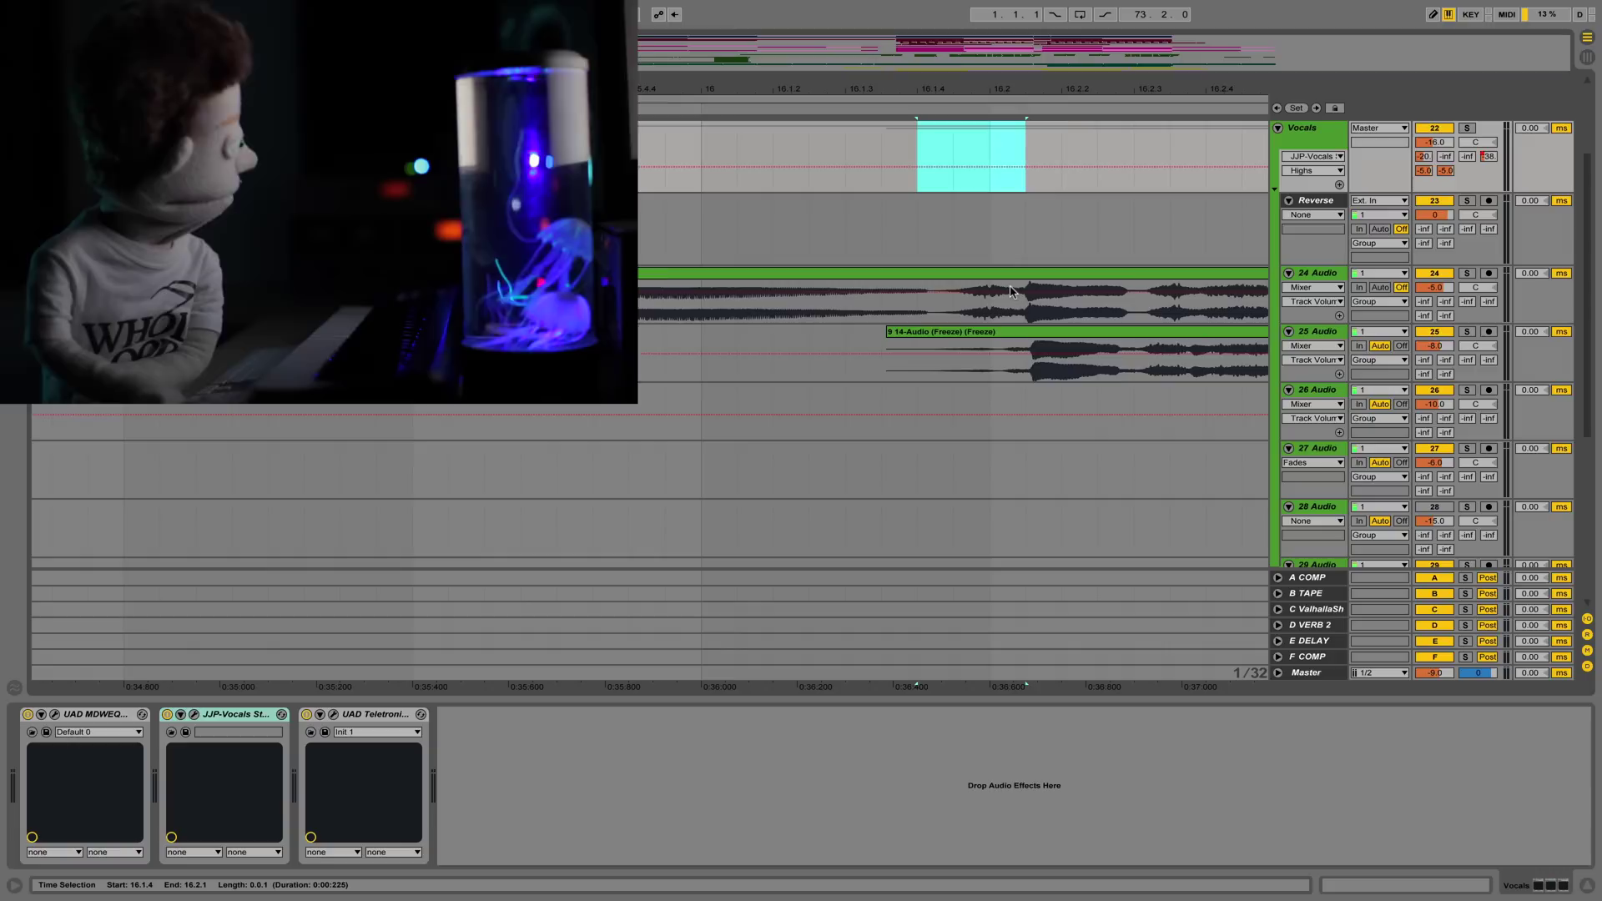
pyautogui.press('Down')
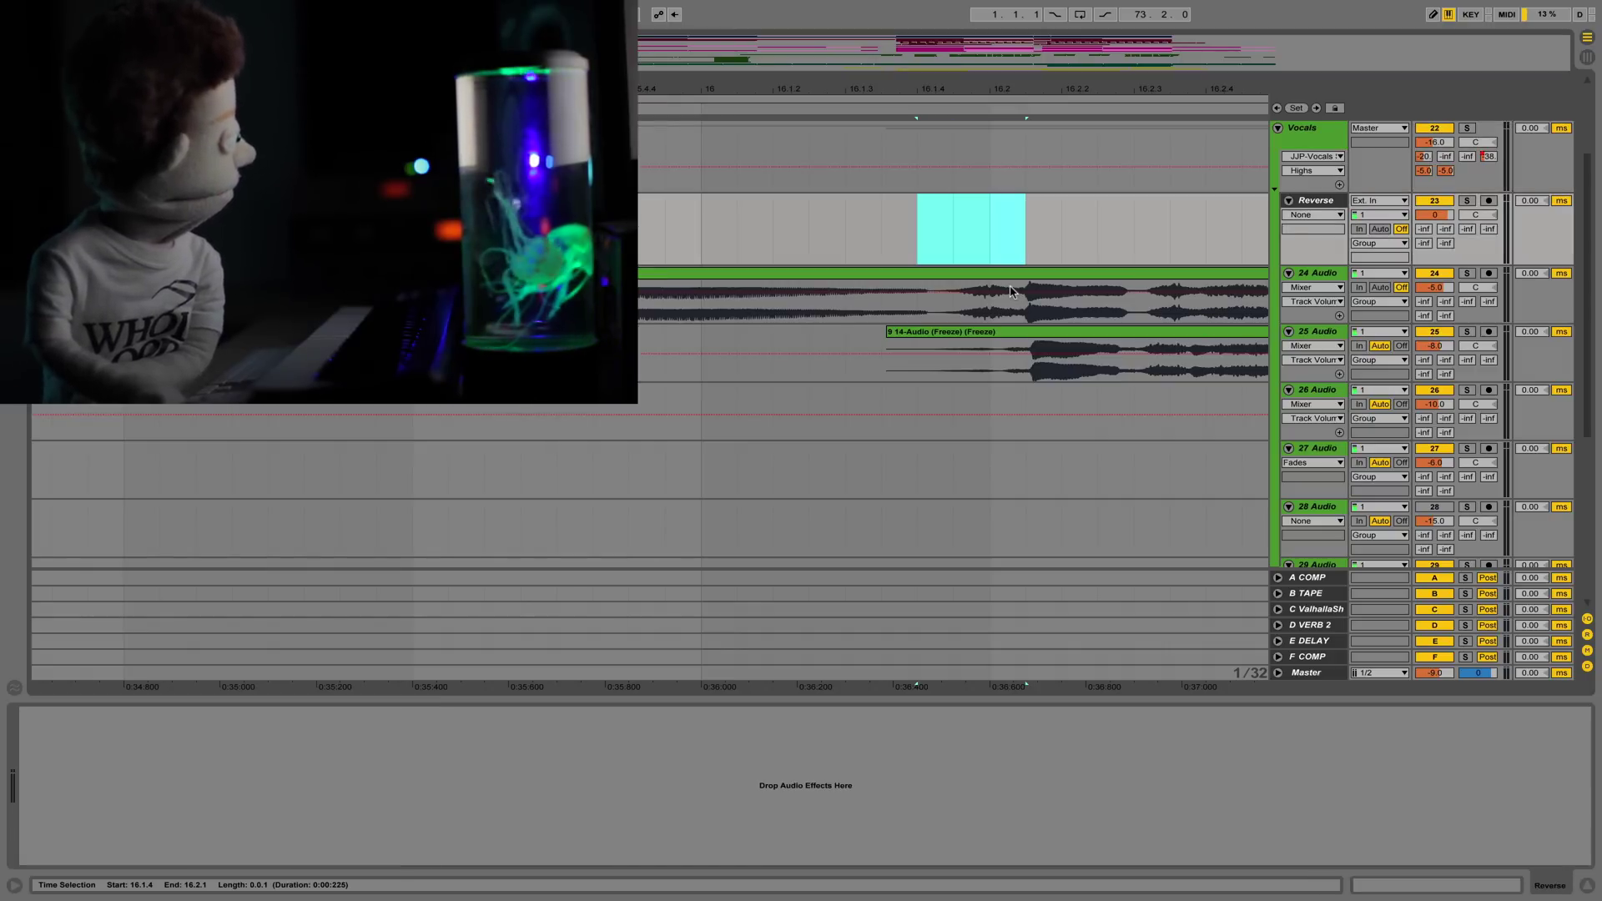
pyautogui.hotkey('ctrl', 'v')
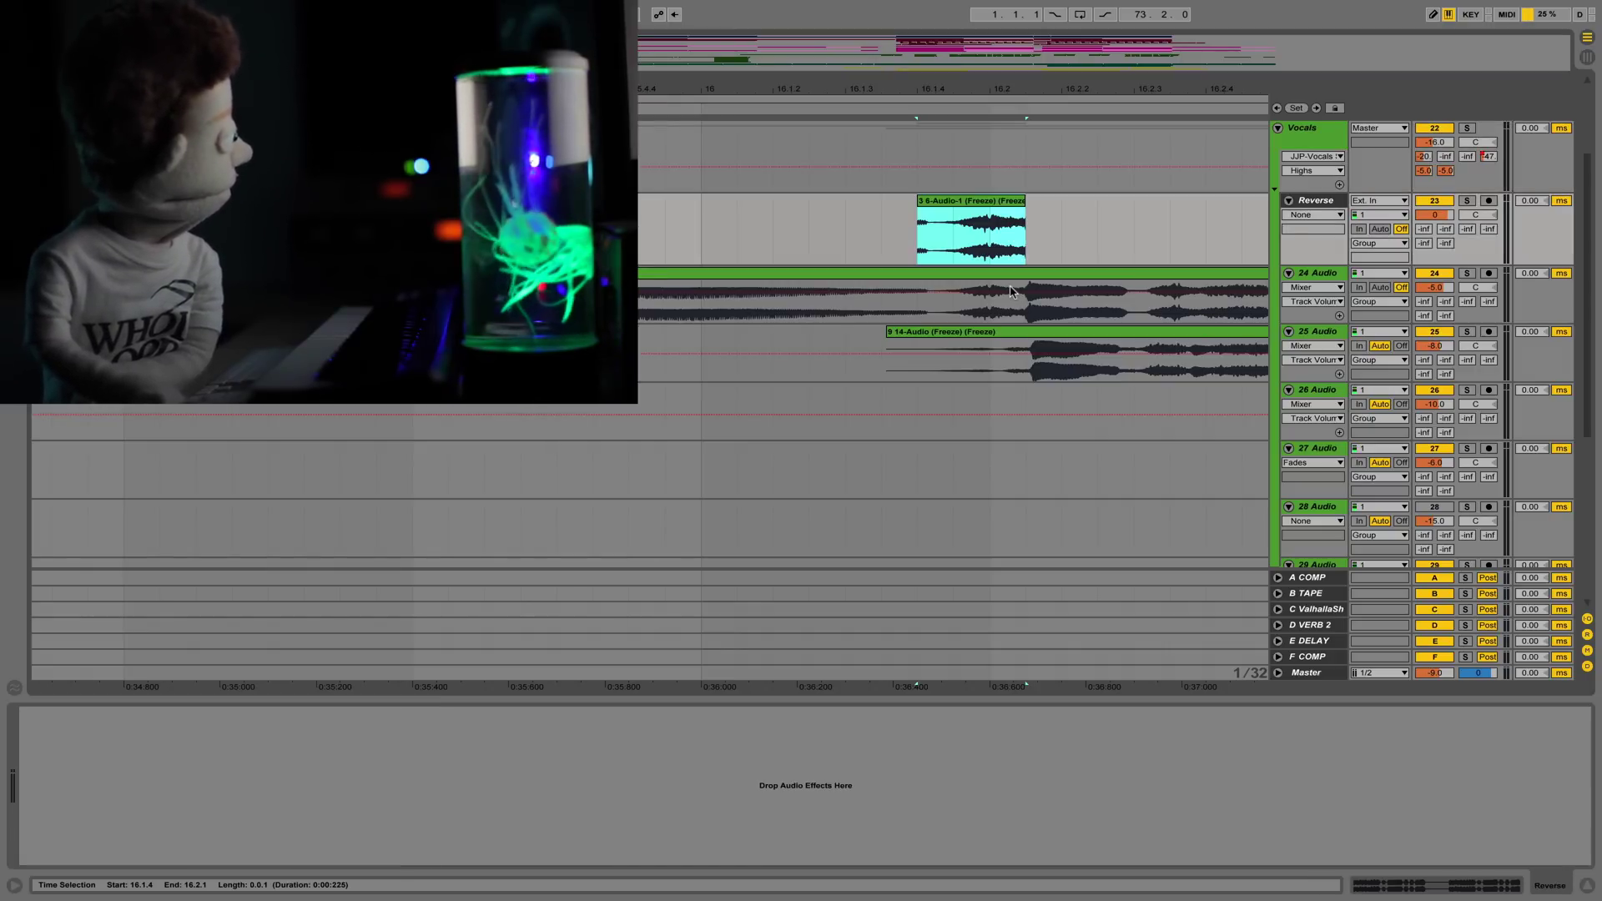
pyautogui.moveTo(918, 200); pyautogui.dragTo(942, 200)
pyautogui.click(1466, 201)
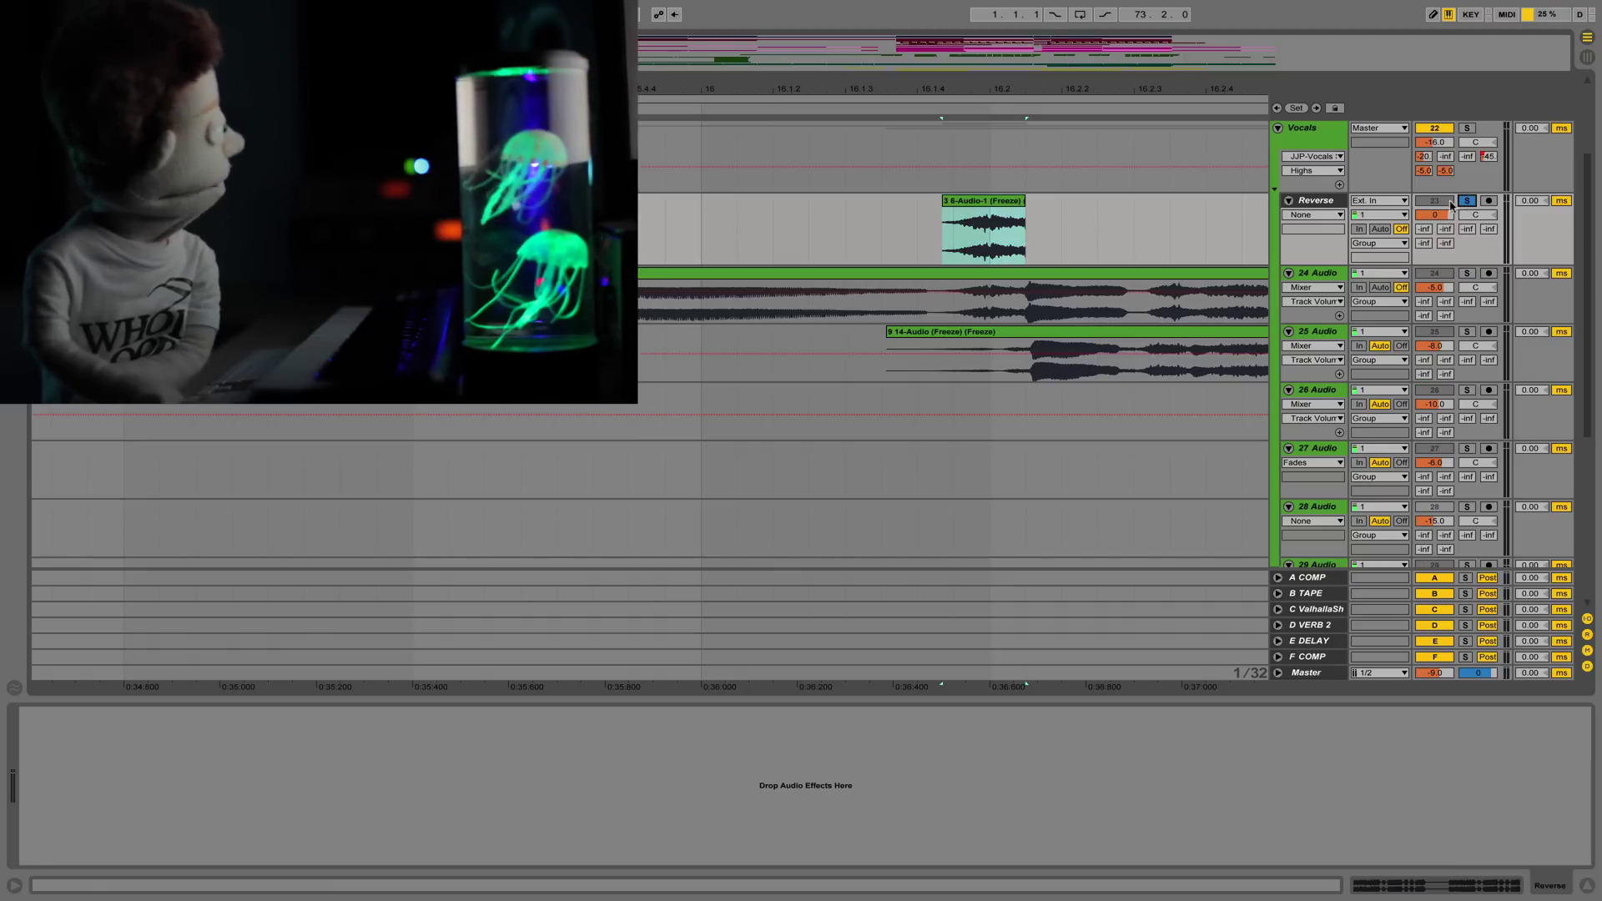
pyautogui.moveTo(1022, 200); pyautogui.dragTo(1061, 202)
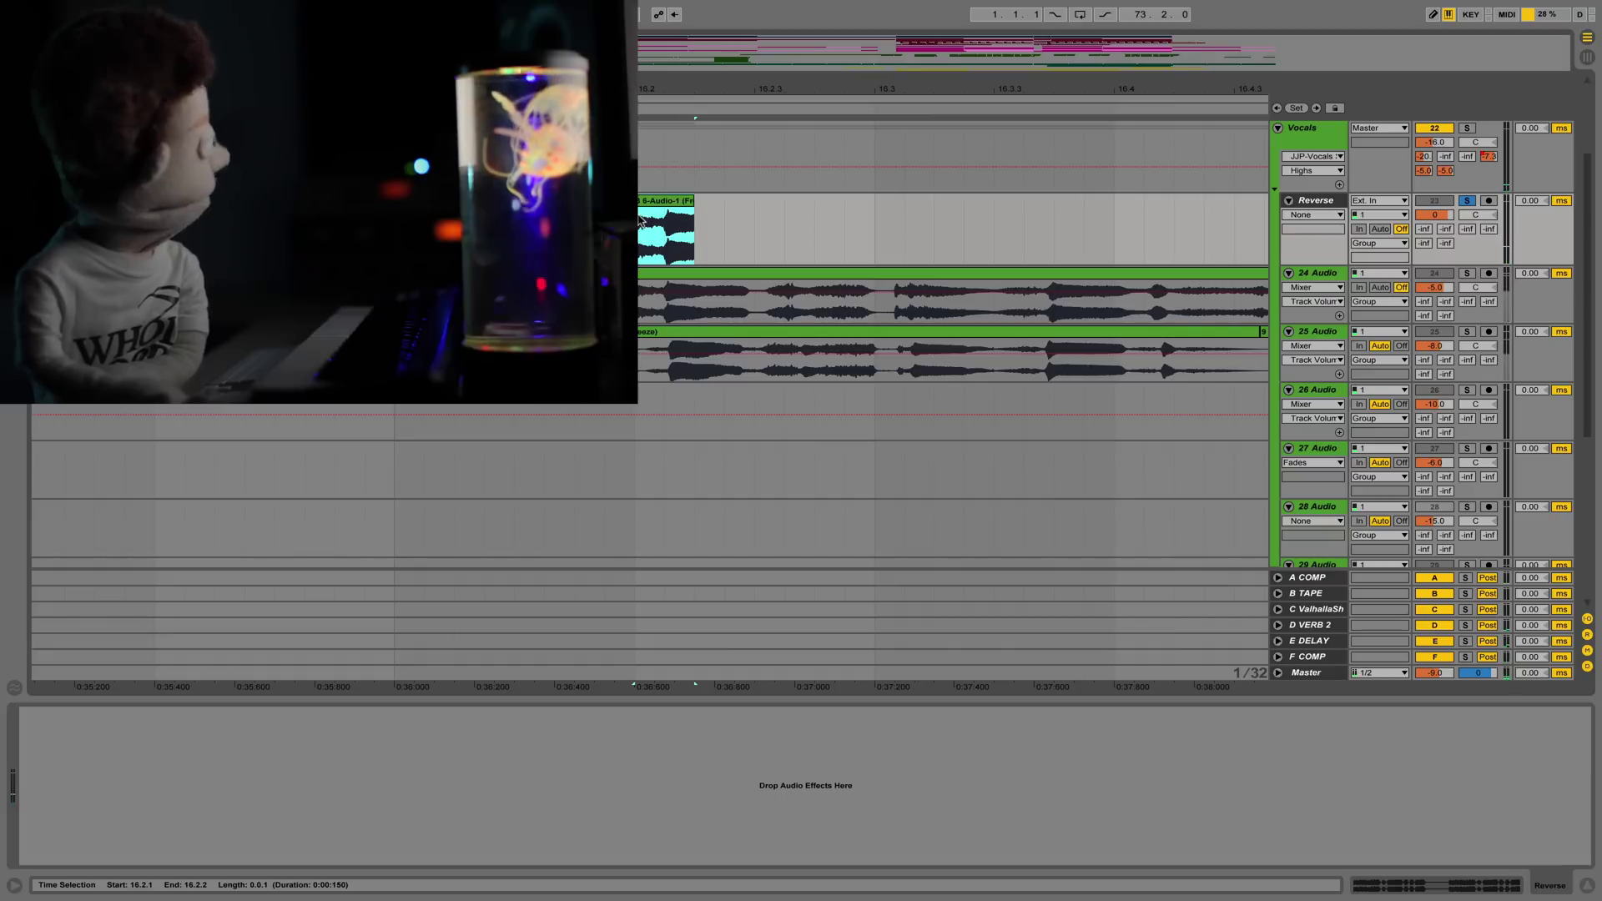
# - Load Ping Pong Delay from the Audio Effects browser onto the Reverse track
pyautogui.click(14, 39)
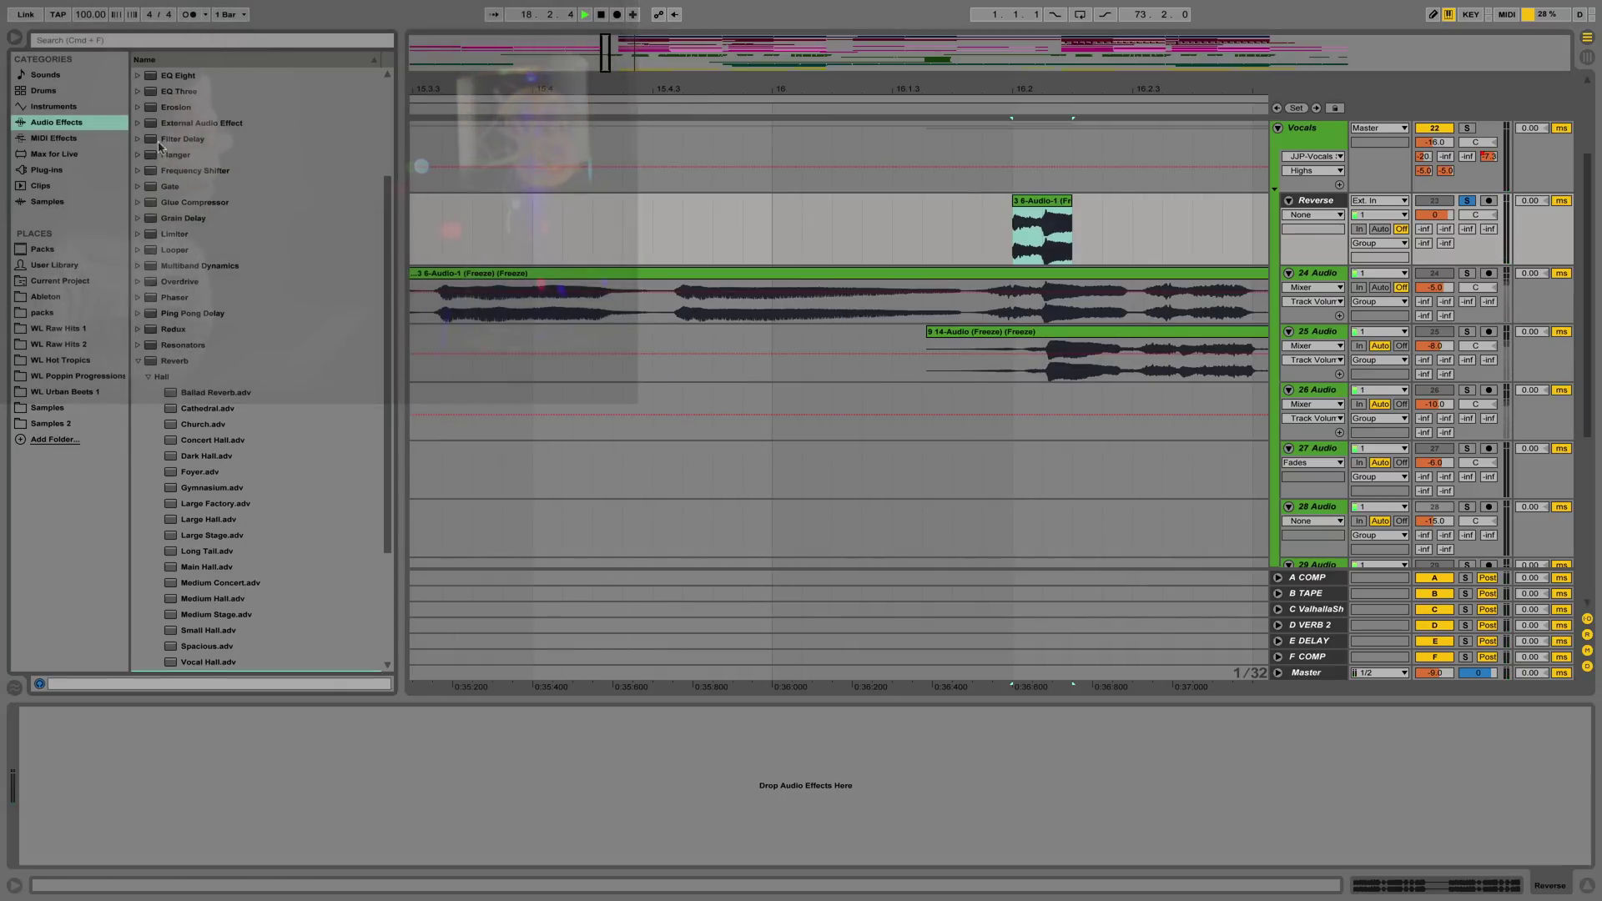
pyautogui.click(149, 363)
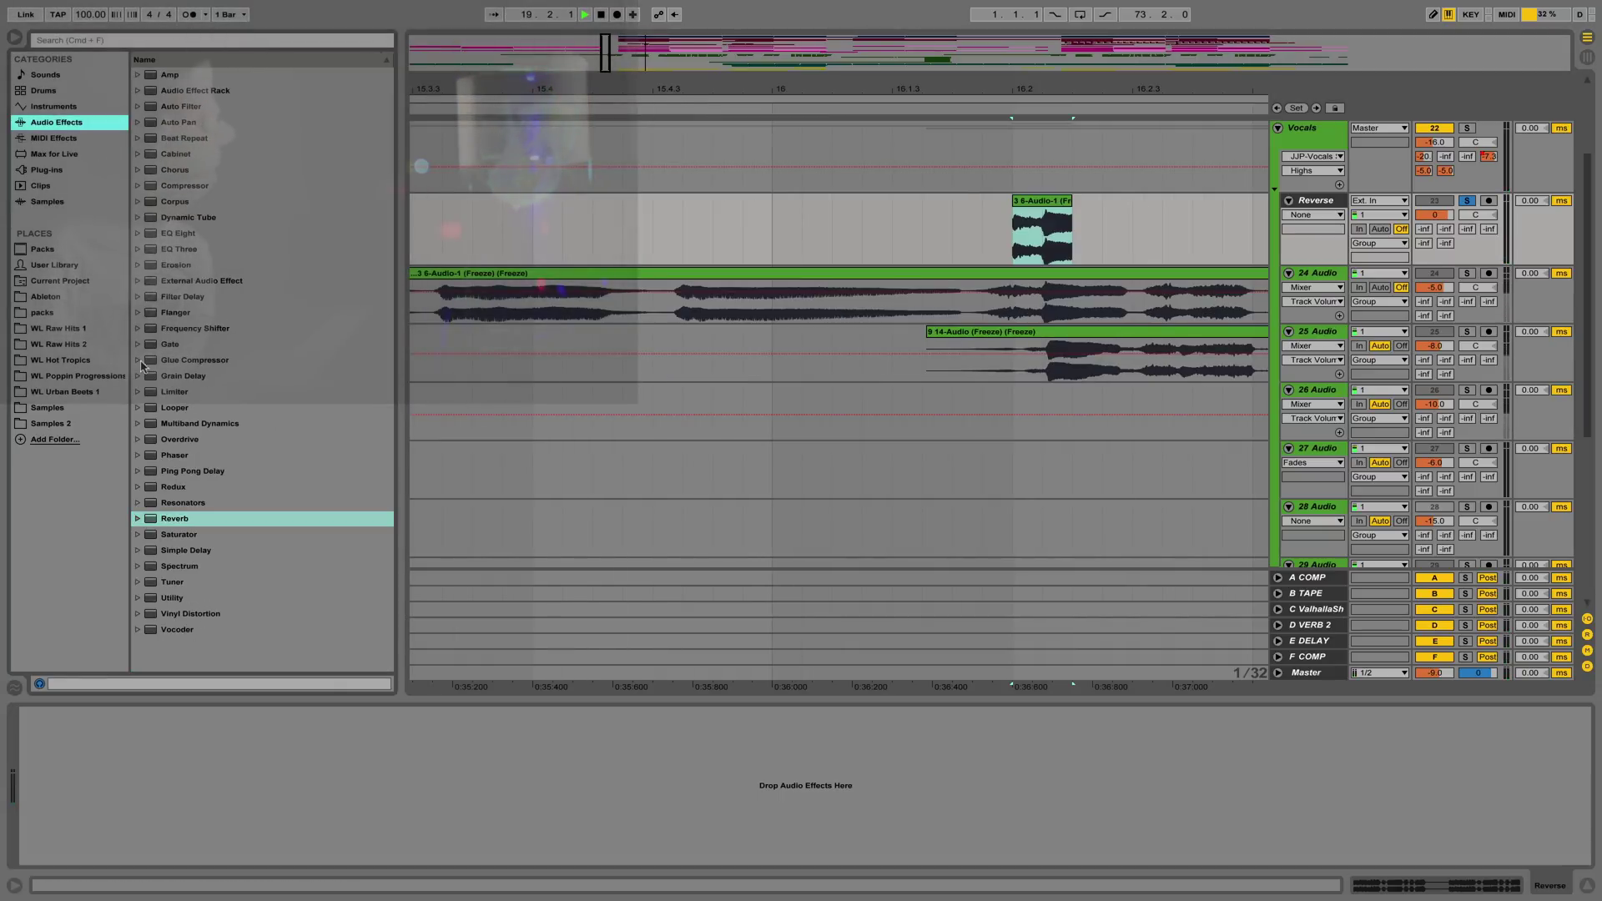
pyautogui.click(189, 473)
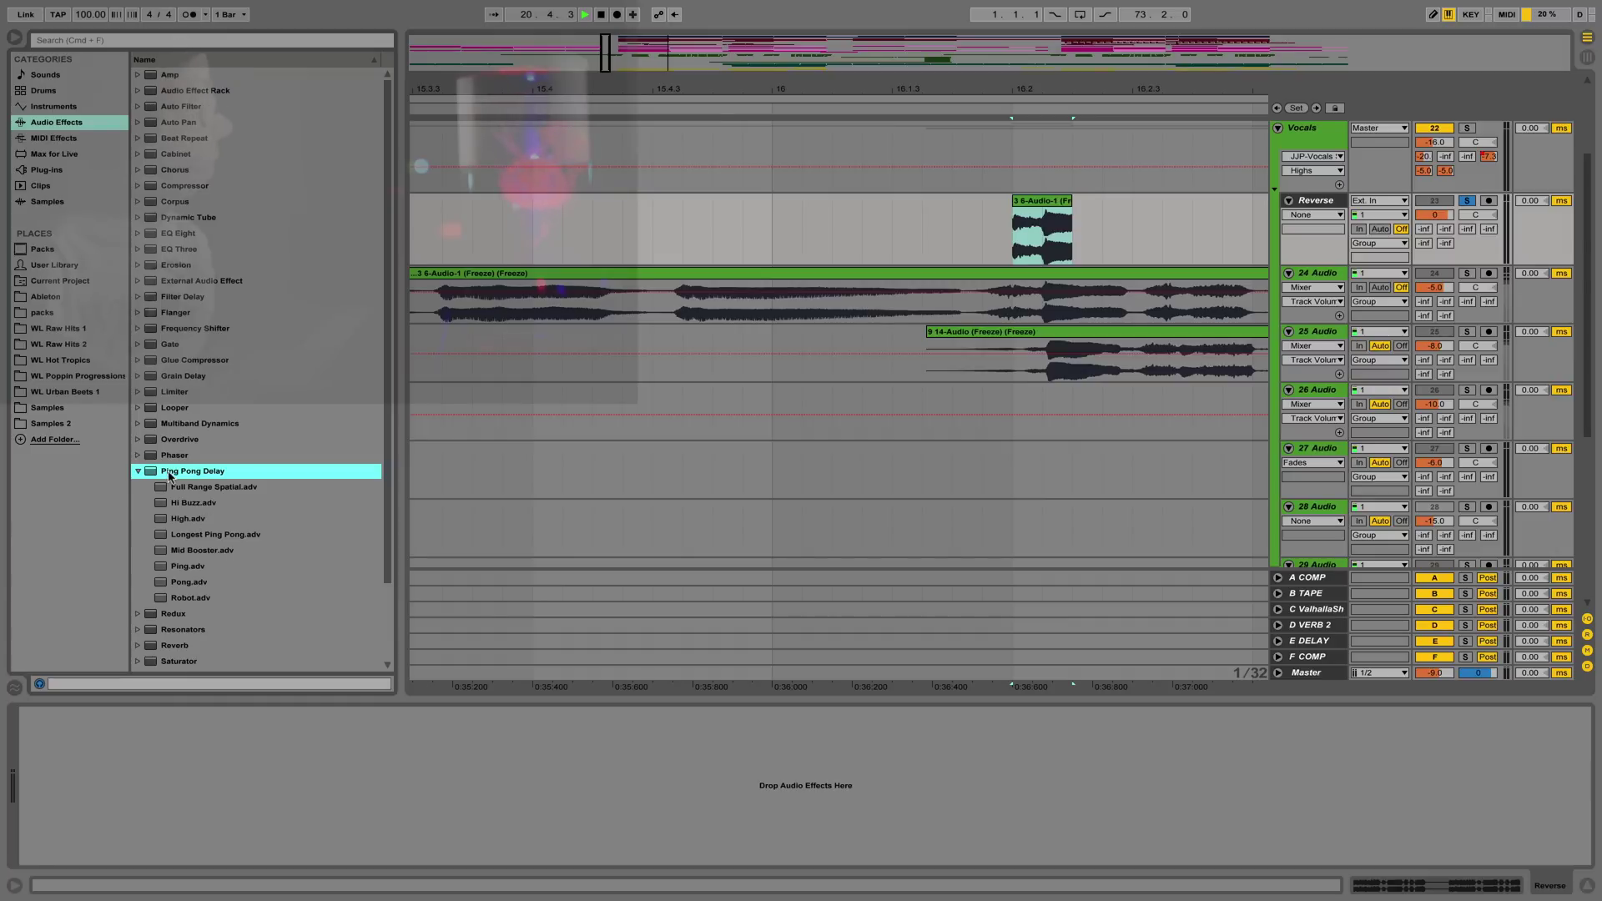
pyautogui.doubleClick(168, 472)
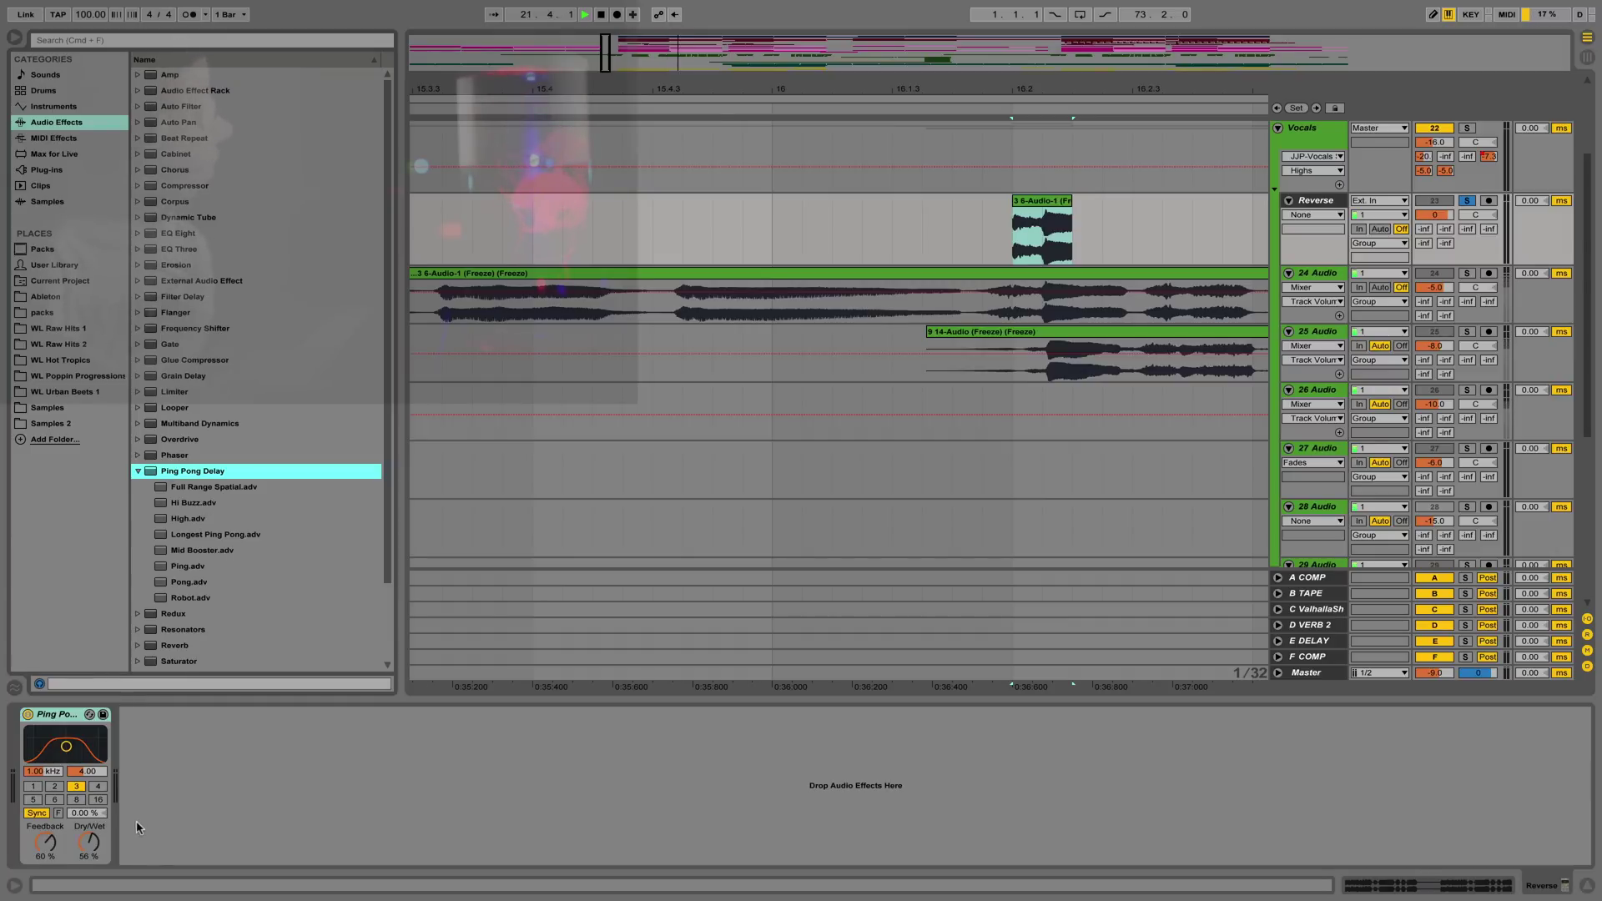
# - Set the delay time division to 2 and raise Feedback from 23% during playback
pyautogui.click(52, 787)
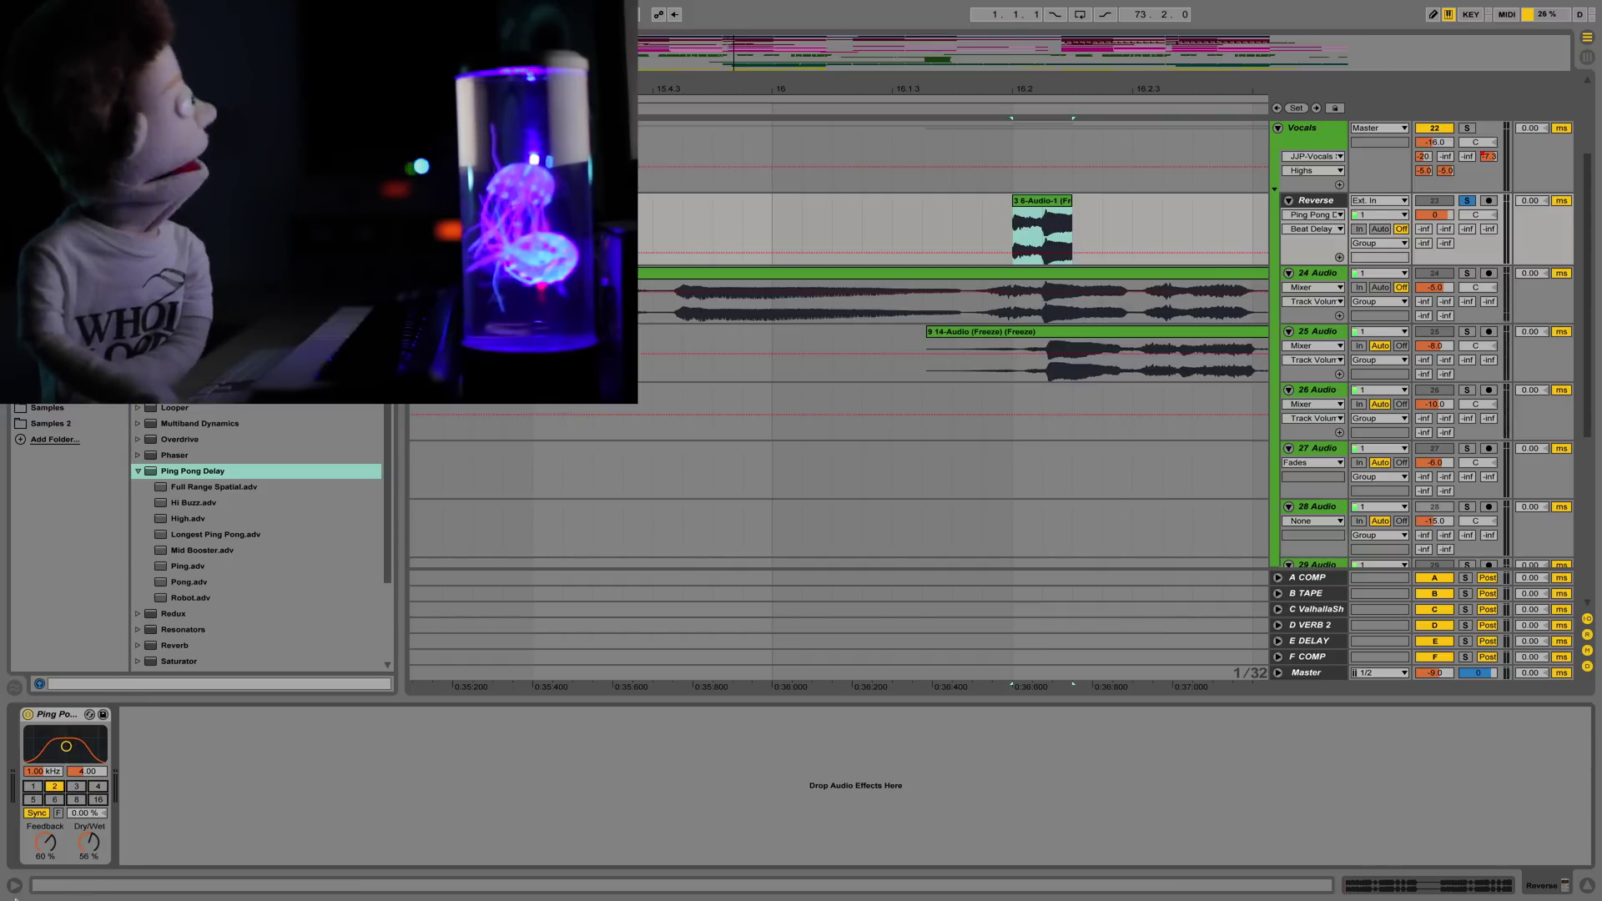
pyautogui.press('space')
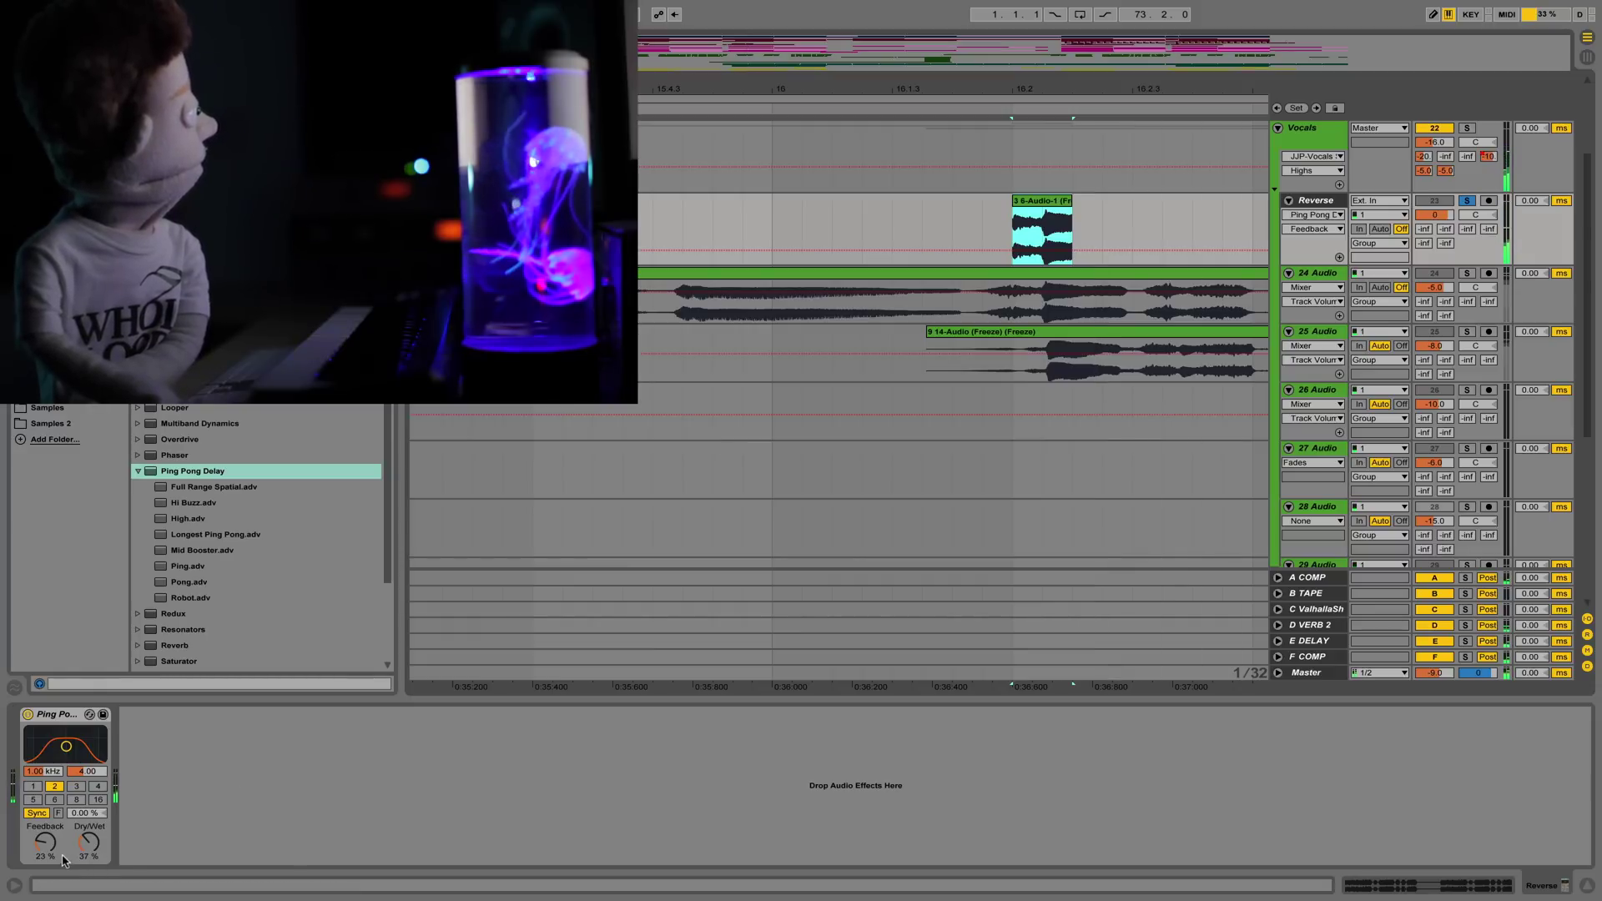
pyautogui.moveTo(52, 854); pyautogui.dragTo(76, 854)
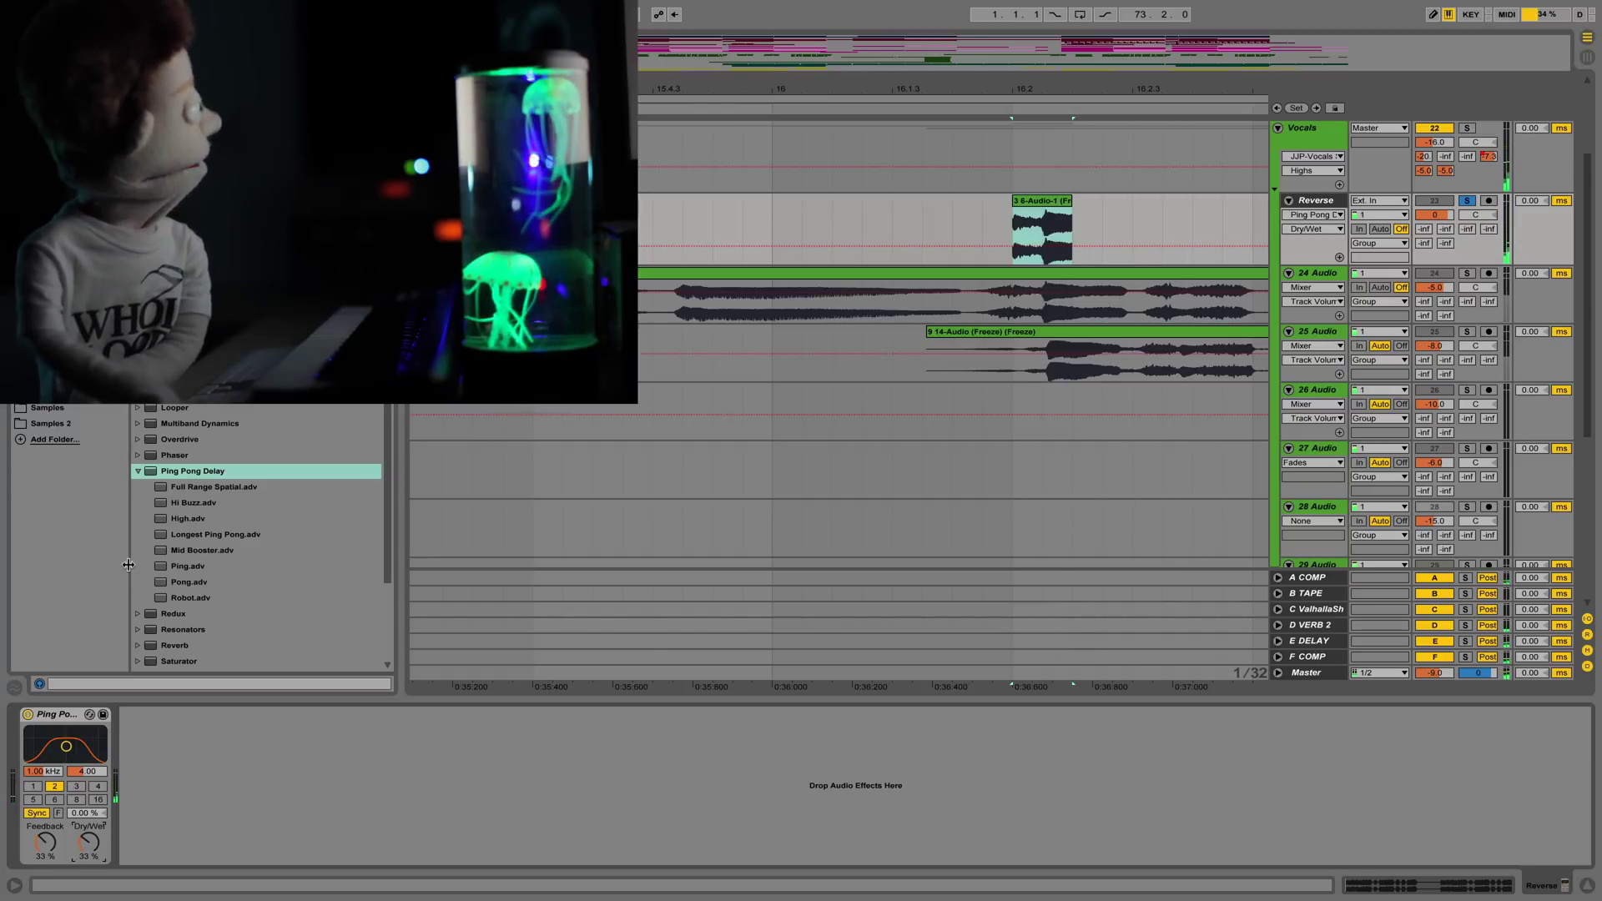
# - Load the Hall preset Warm Reverb Long after the delay and lower its Dry/Wet to 51%
pyautogui.click(140, 470)
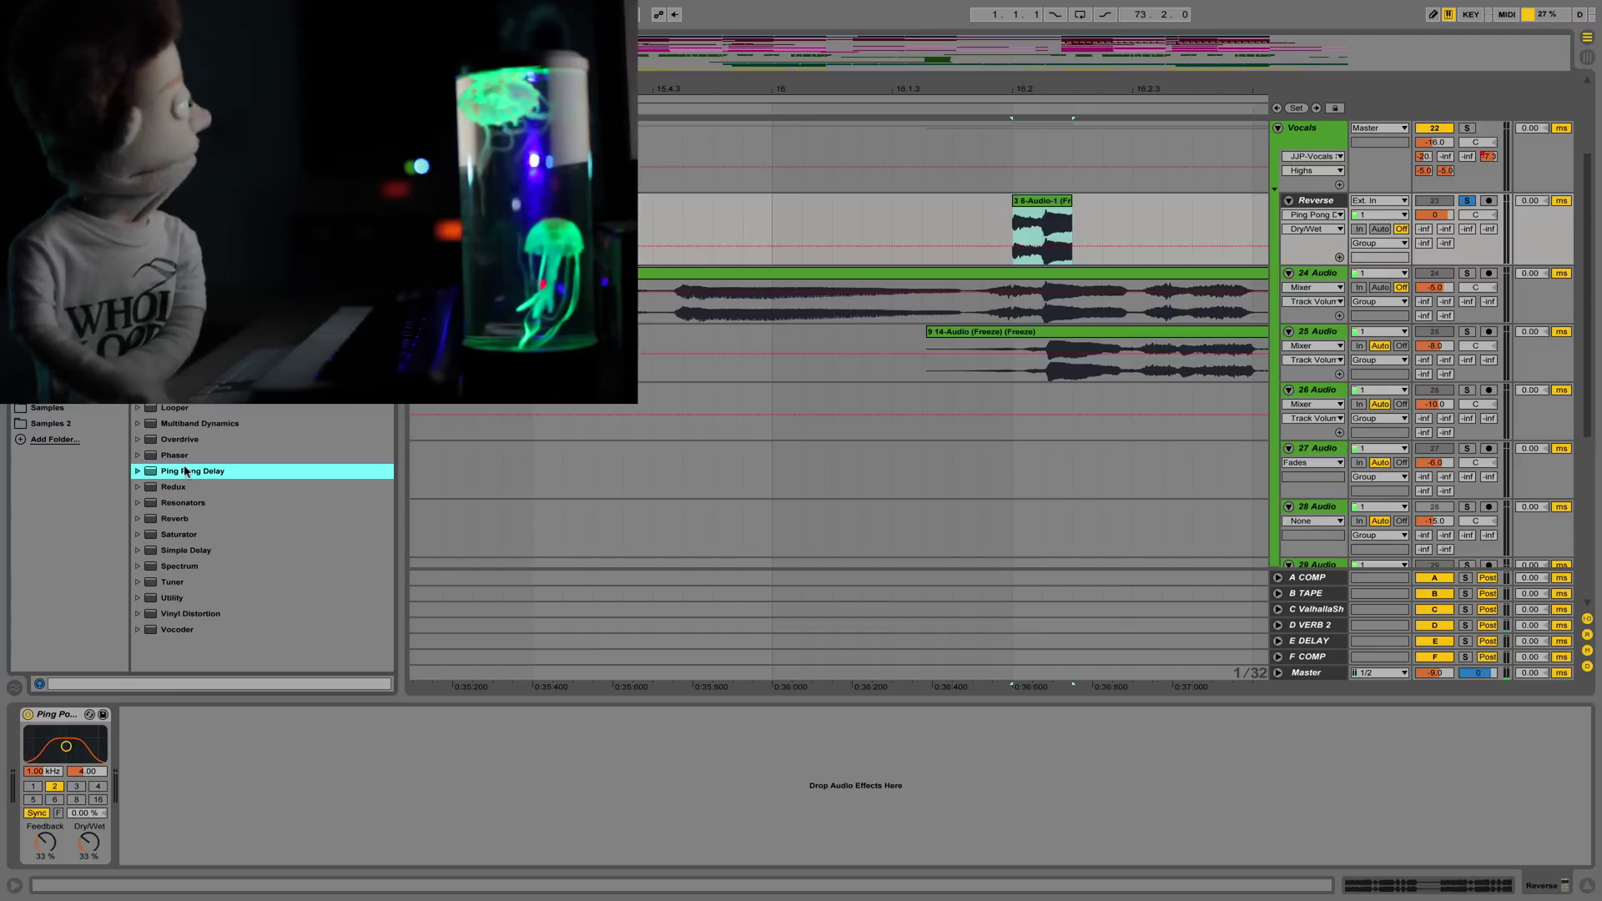
pyautogui.click(139, 519)
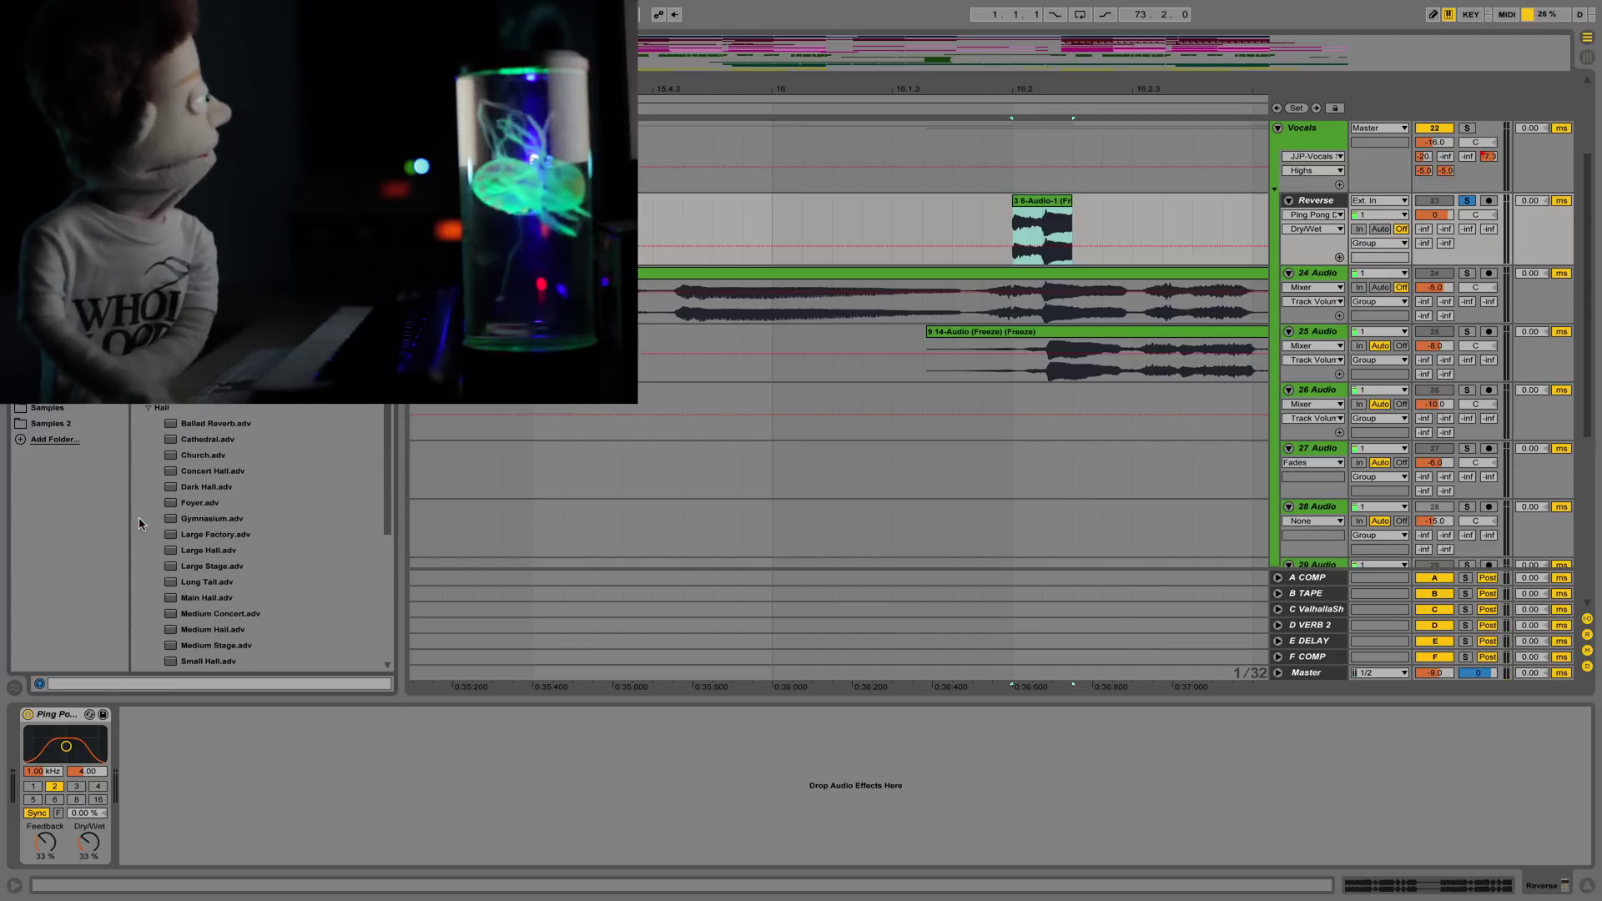
pyautogui.click(148, 534)
pyautogui.click(210, 504)
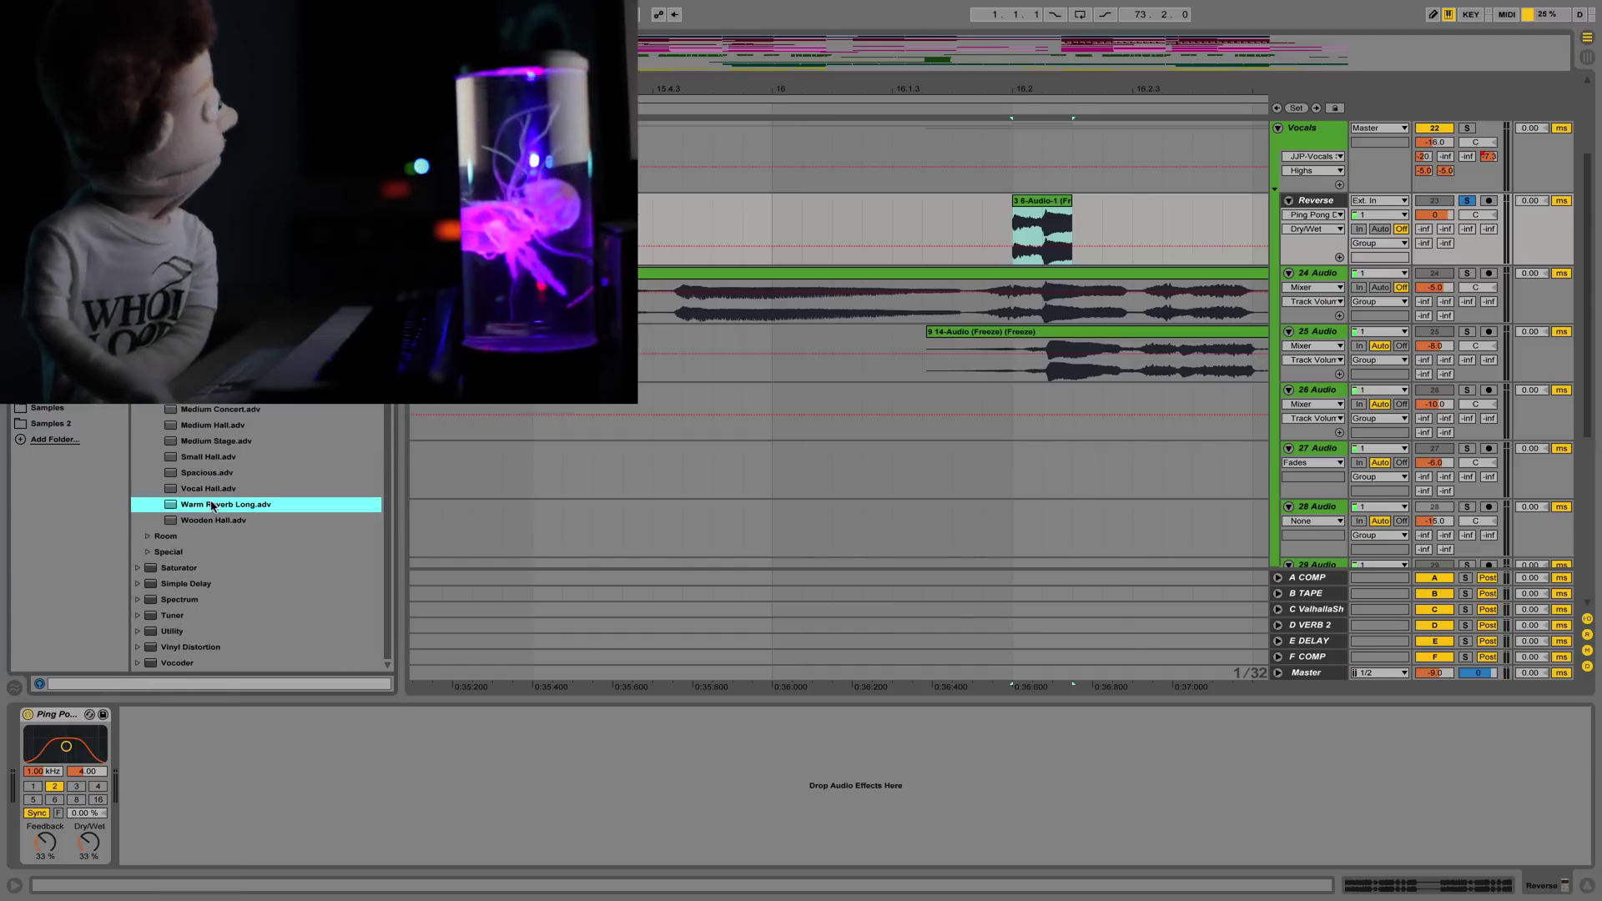
pyautogui.doubleClick(213, 504)
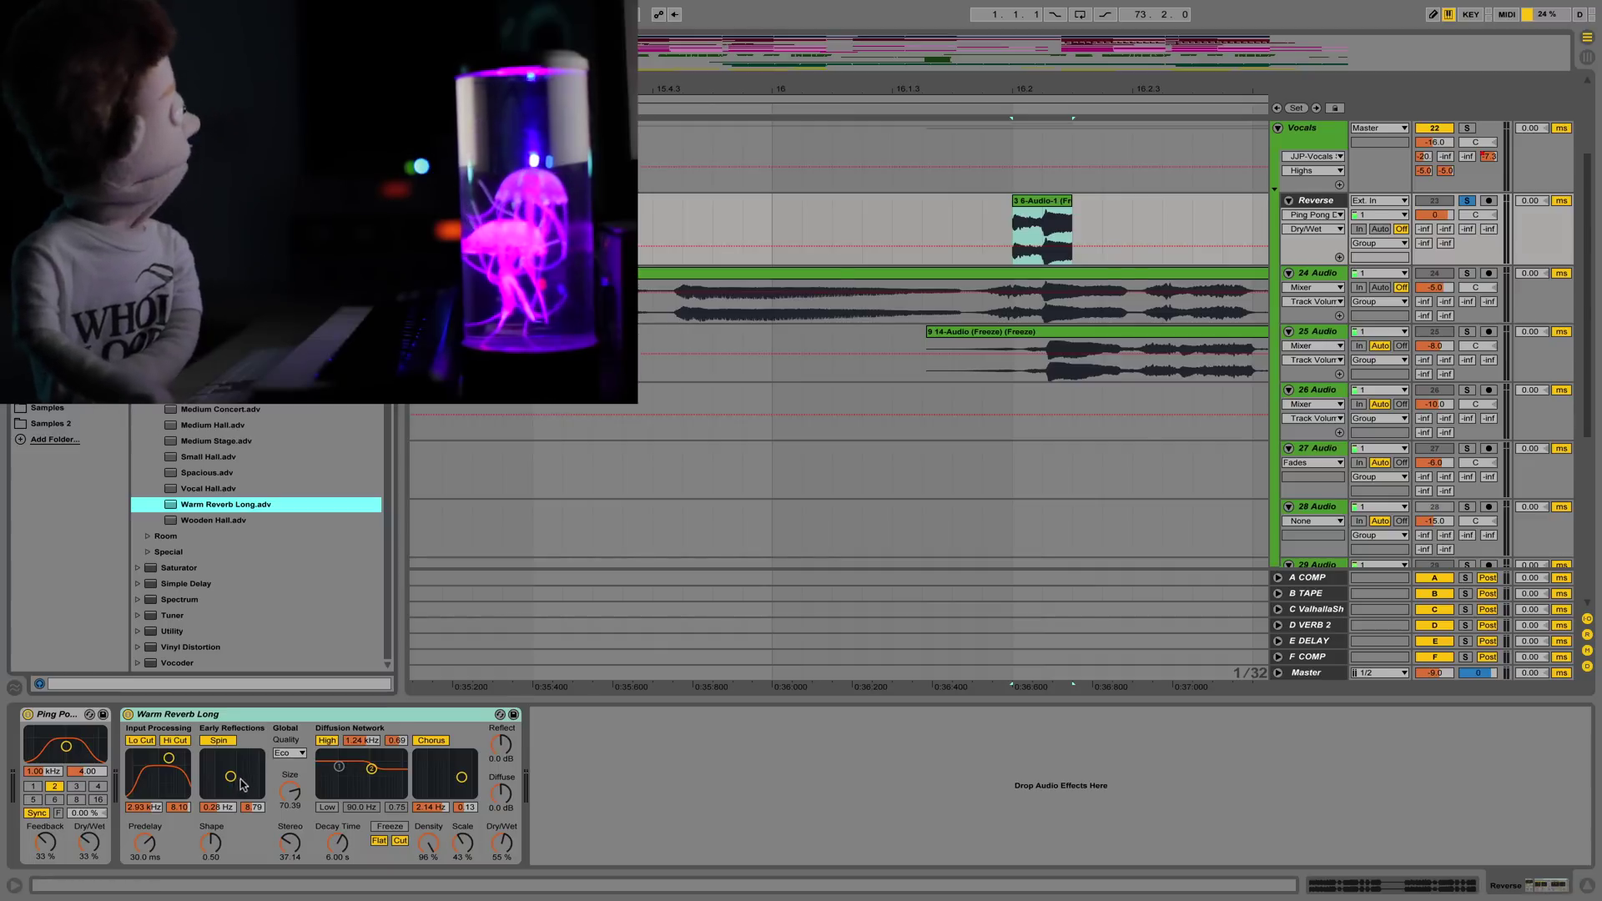
pyautogui.moveTo(502, 842); pyautogui.dragTo(501, 847)
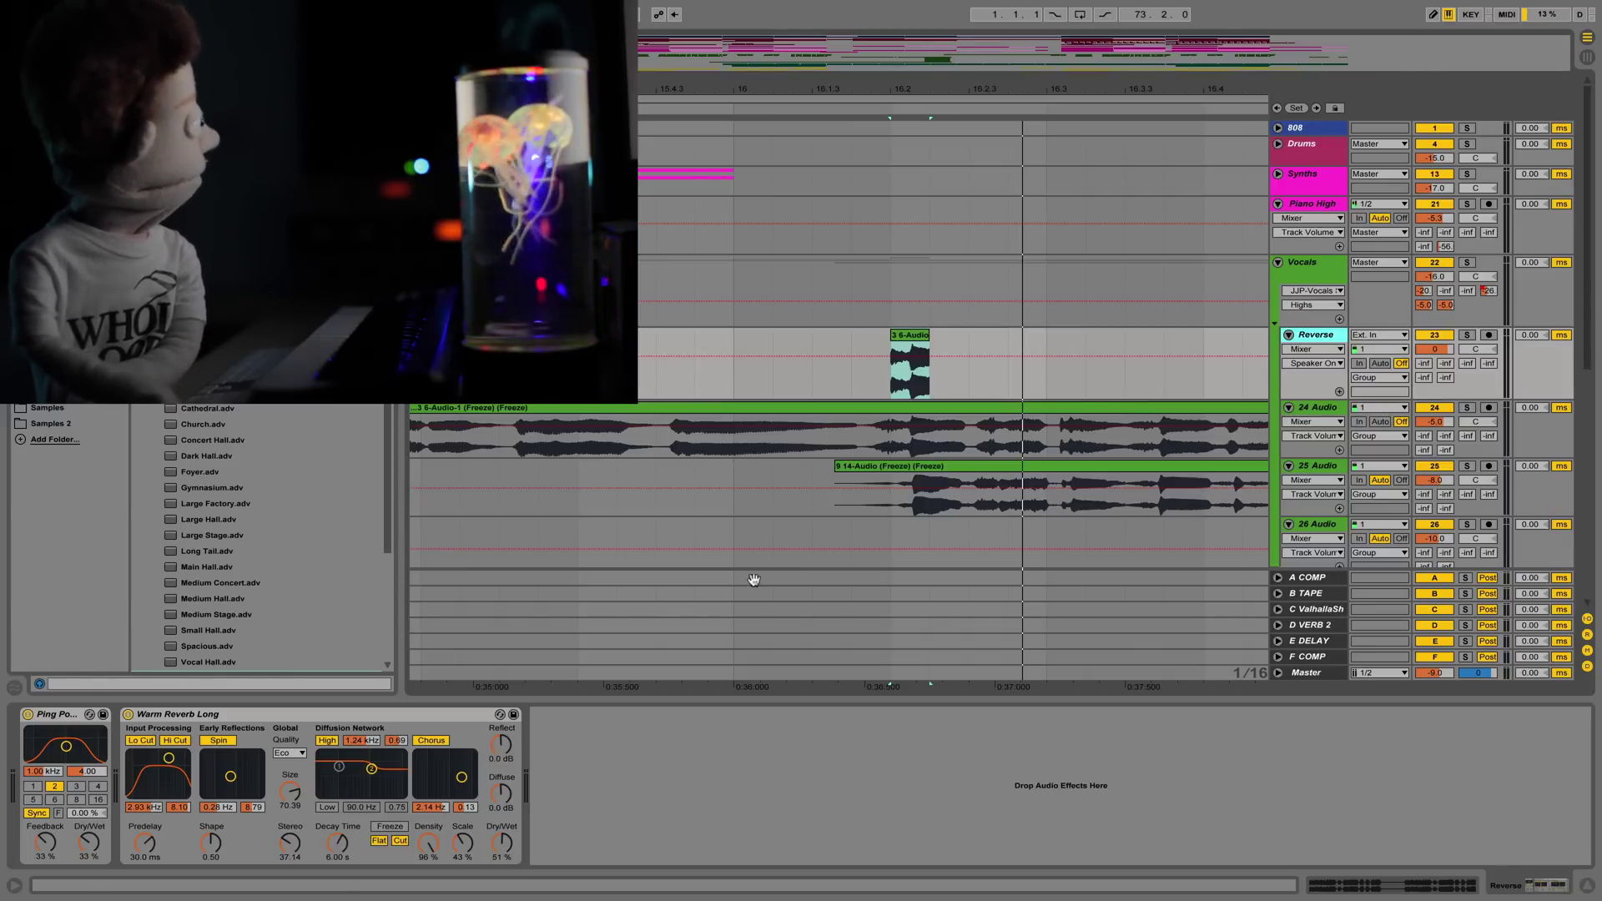
# - Reverse the vocal clip in Clip View and freeze the Reverse track from its header menu
pyautogui.doubleClick(909, 350)
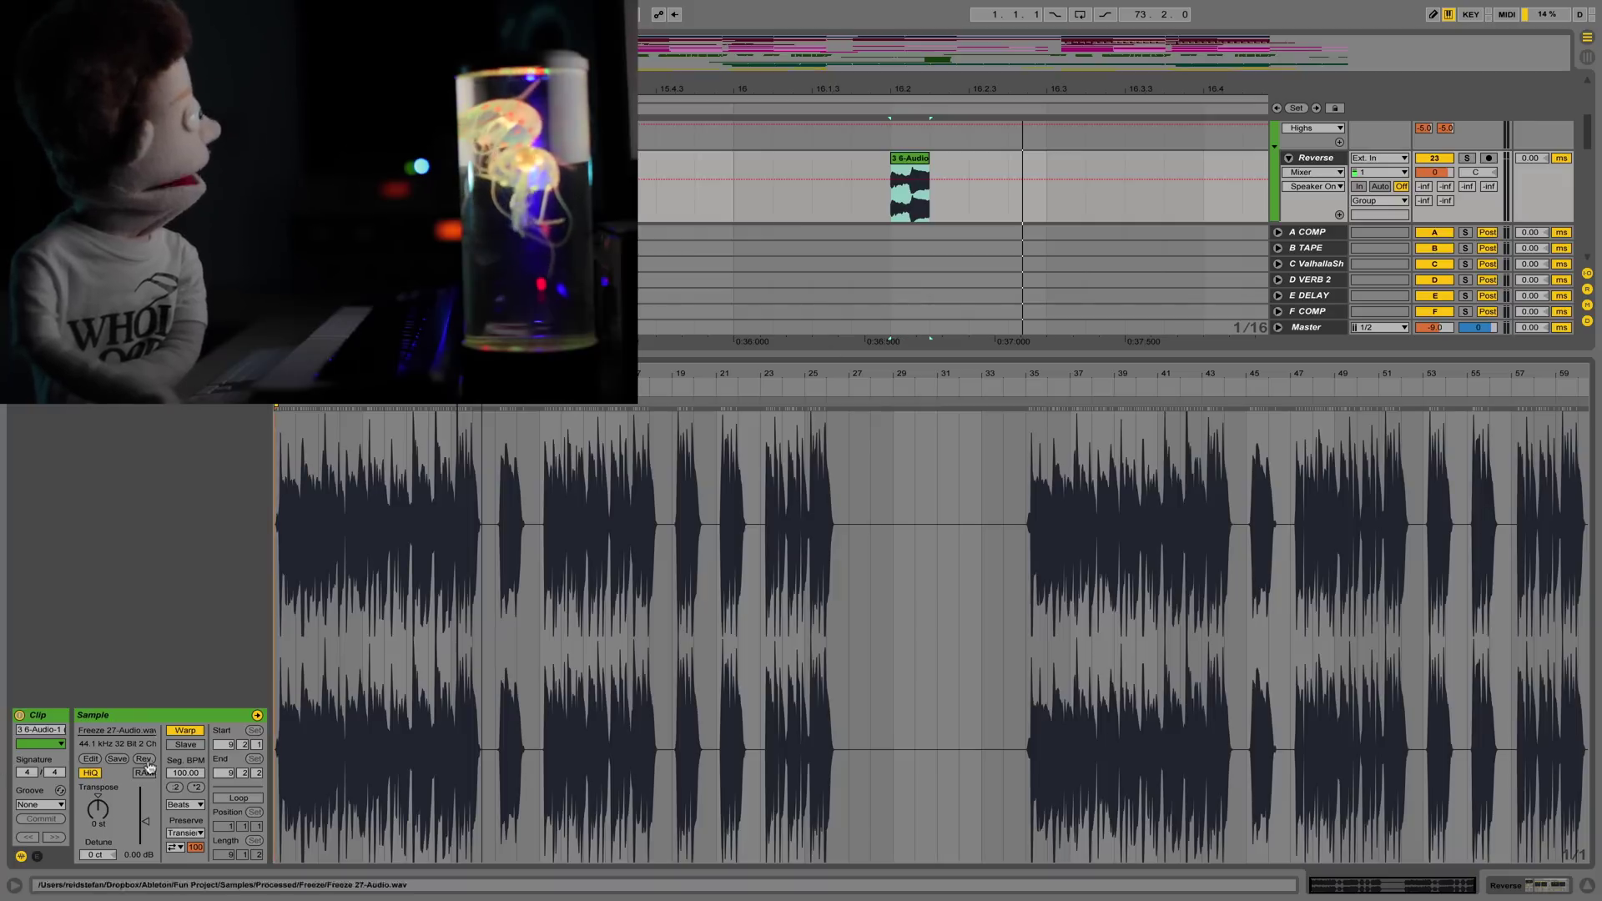
pyautogui.click(144, 758)
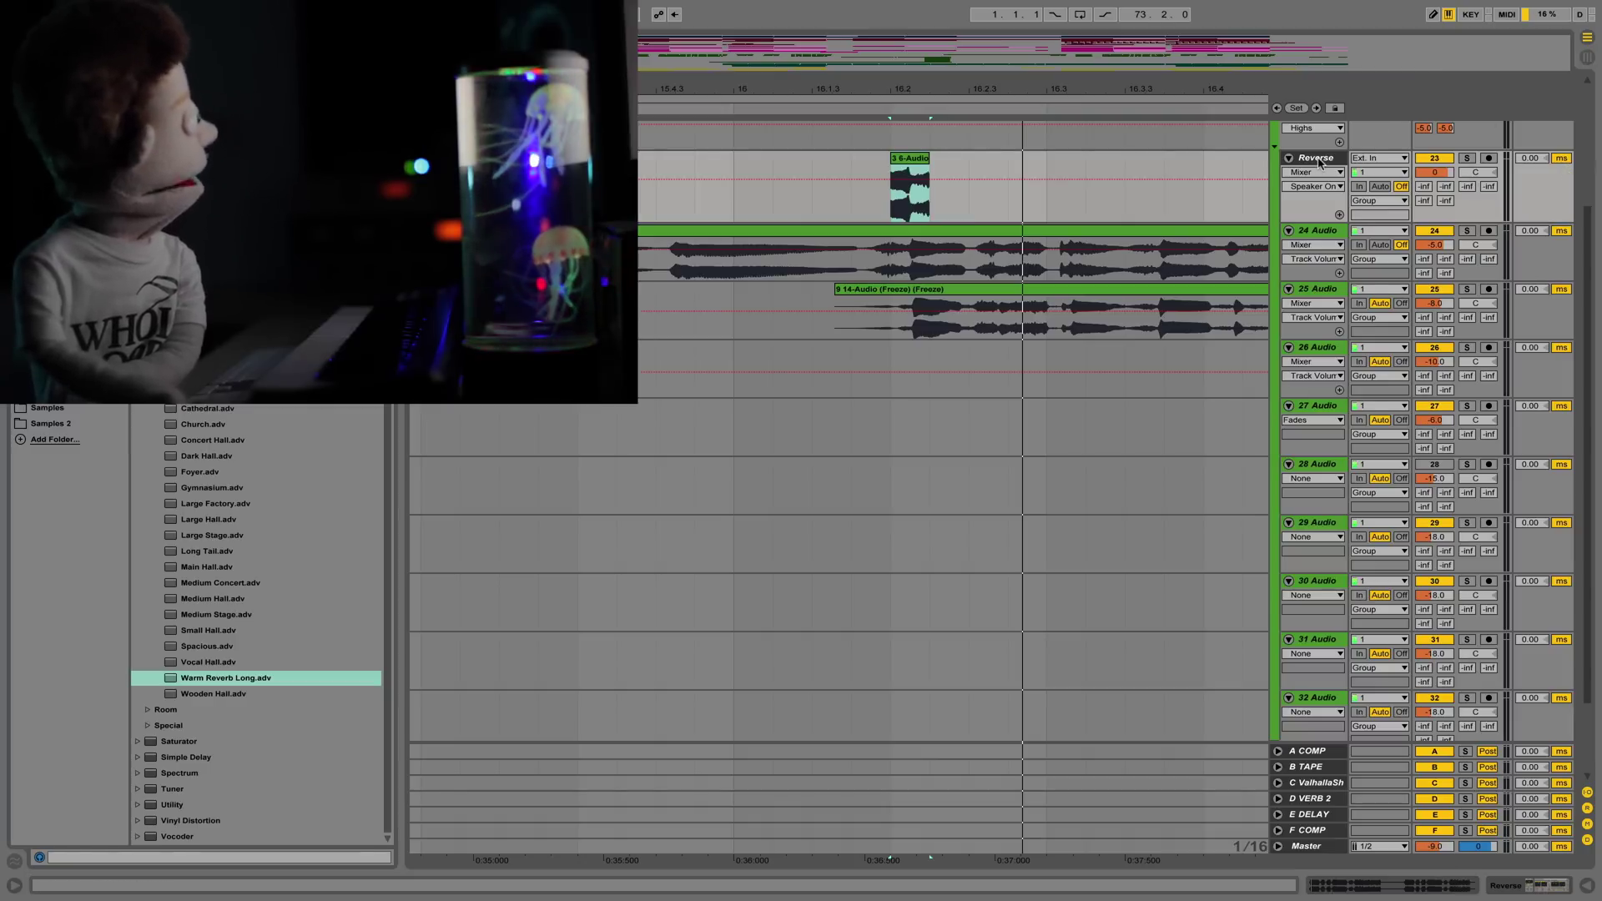
pyautogui.rightClick(1319, 164)
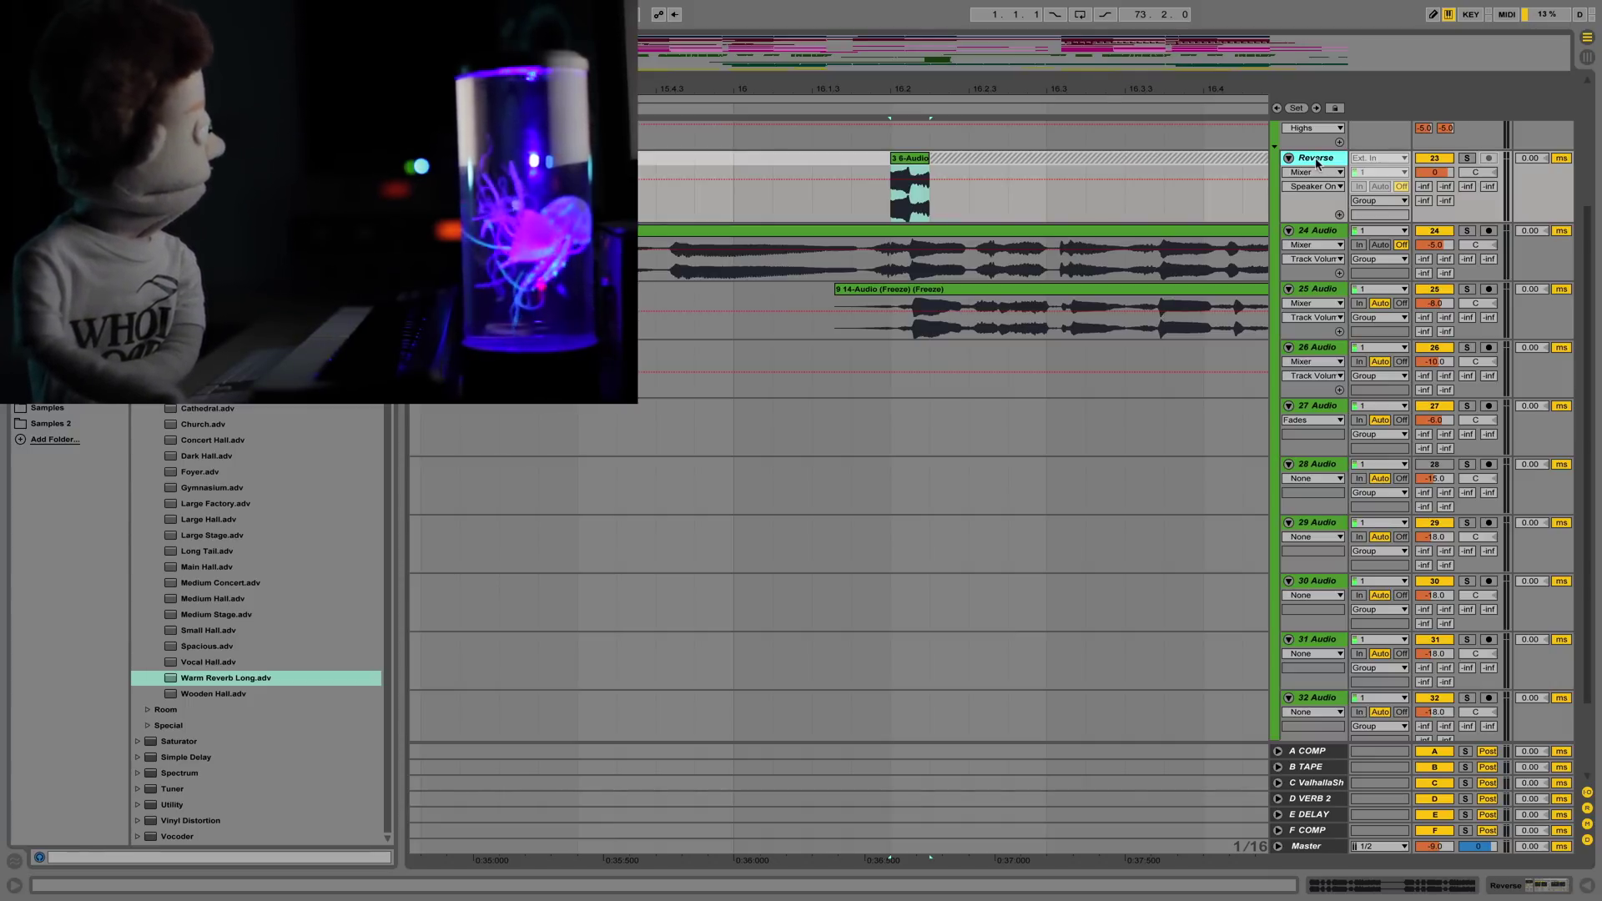
# - Copy the frozen clip onto a new audio track and trim its start to 16.2.2
pyautogui.hotkey('ctrl', 't')
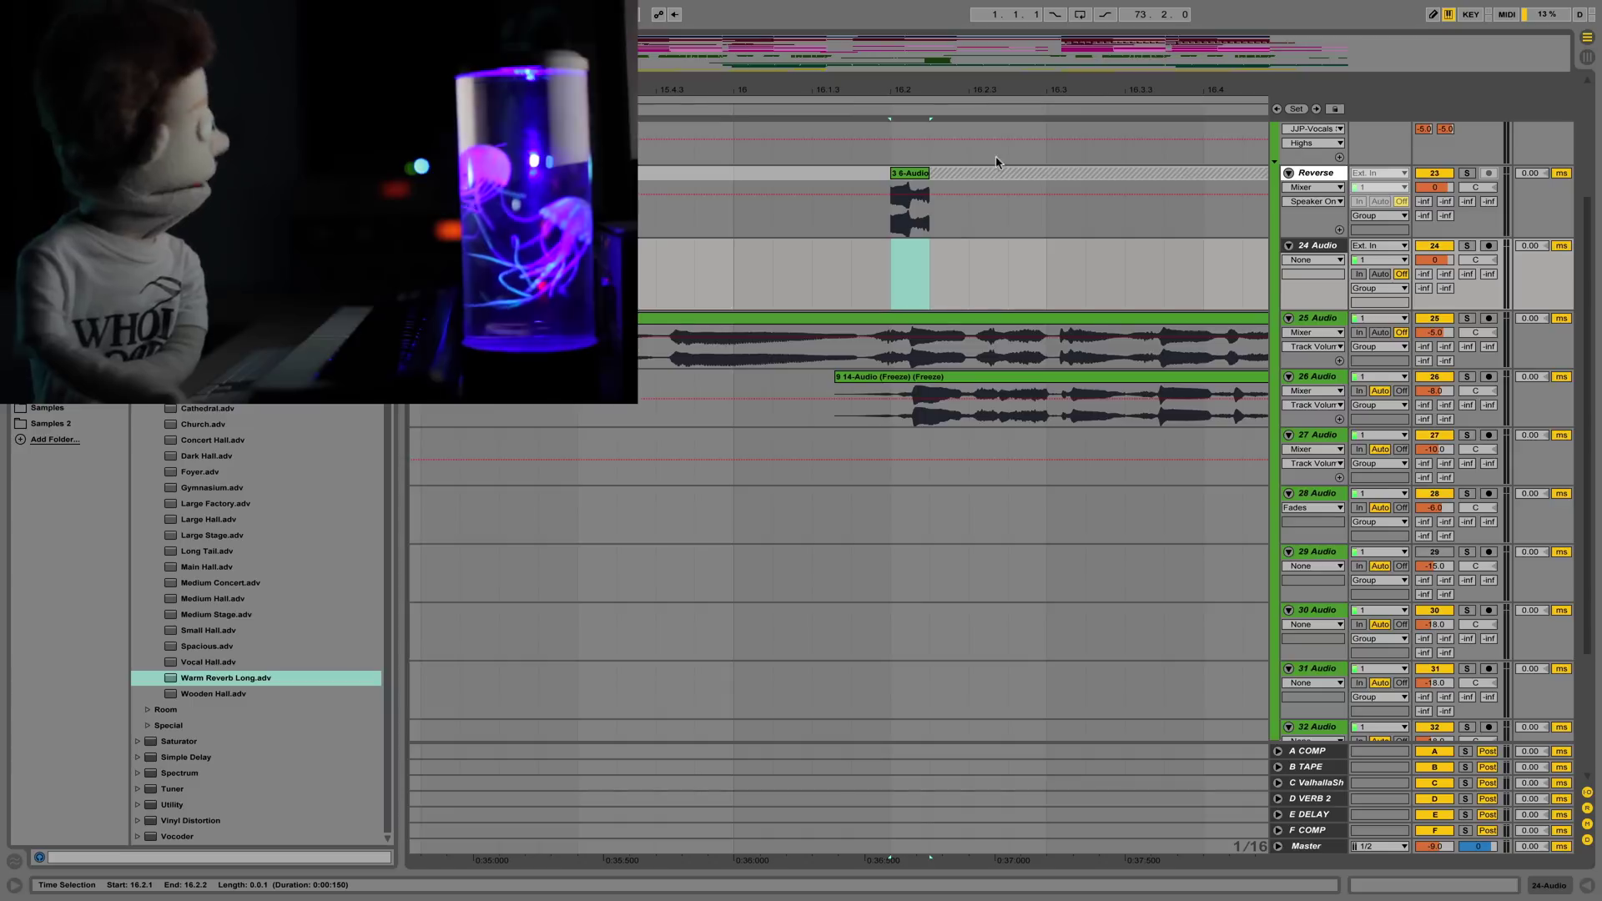
pyautogui.moveTo(909, 205)
pyautogui.mouseDown()
pyautogui.moveTo(921, 268)
pyautogui.moveTo(1211, 247)
pyautogui.mouseUp()
pyautogui.click(889, 251)
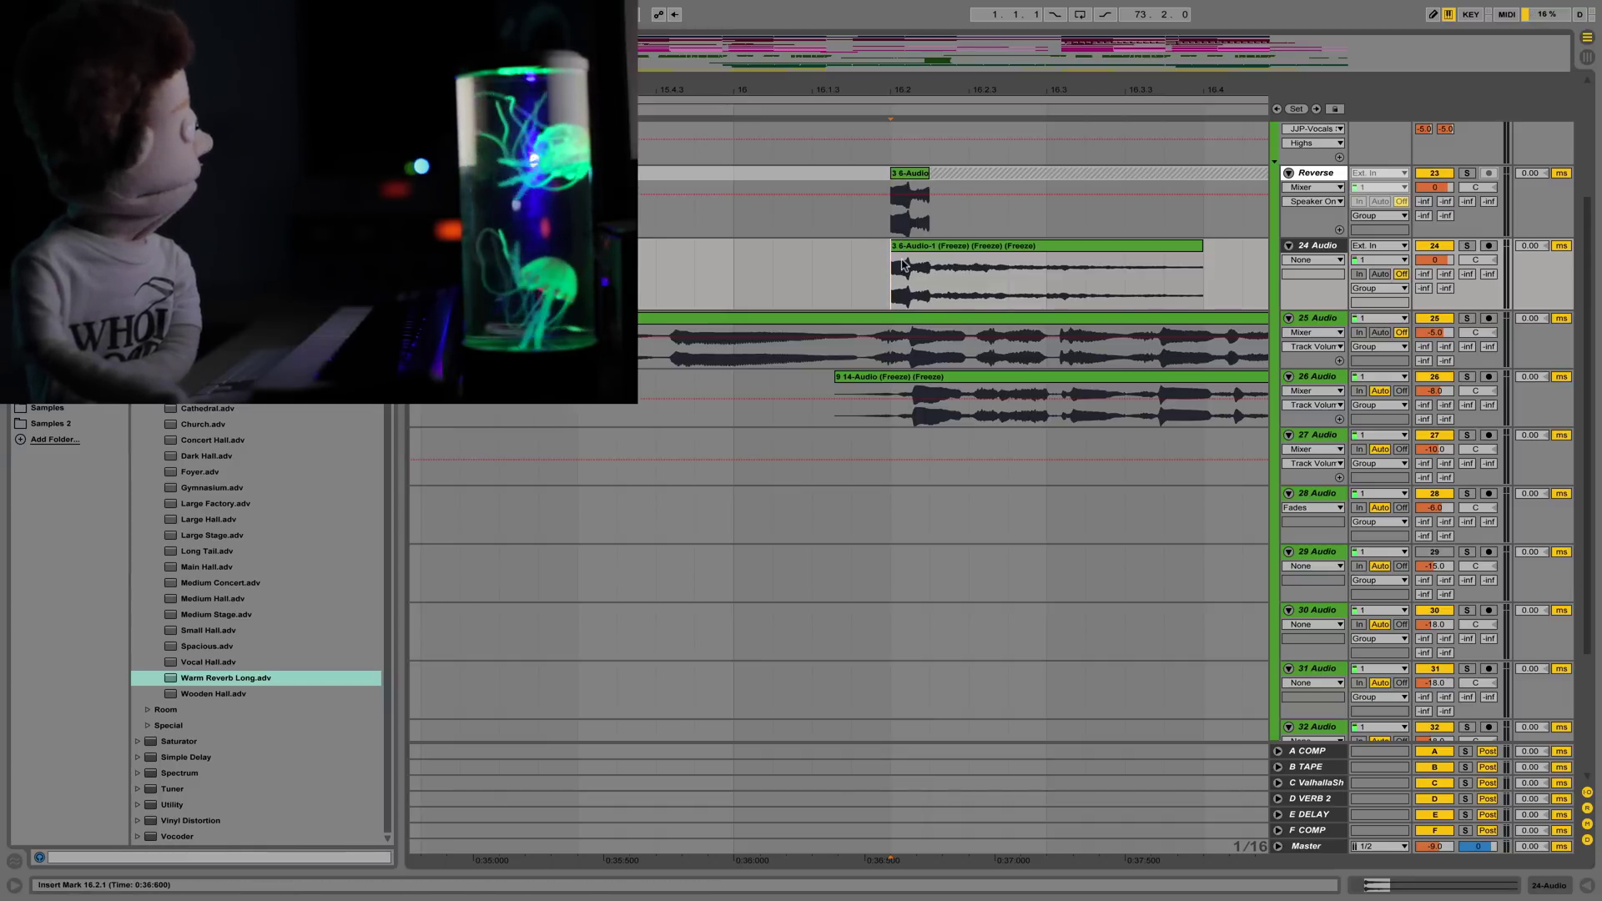
pyautogui.moveTo(893, 247); pyautogui.dragTo(924, 249)
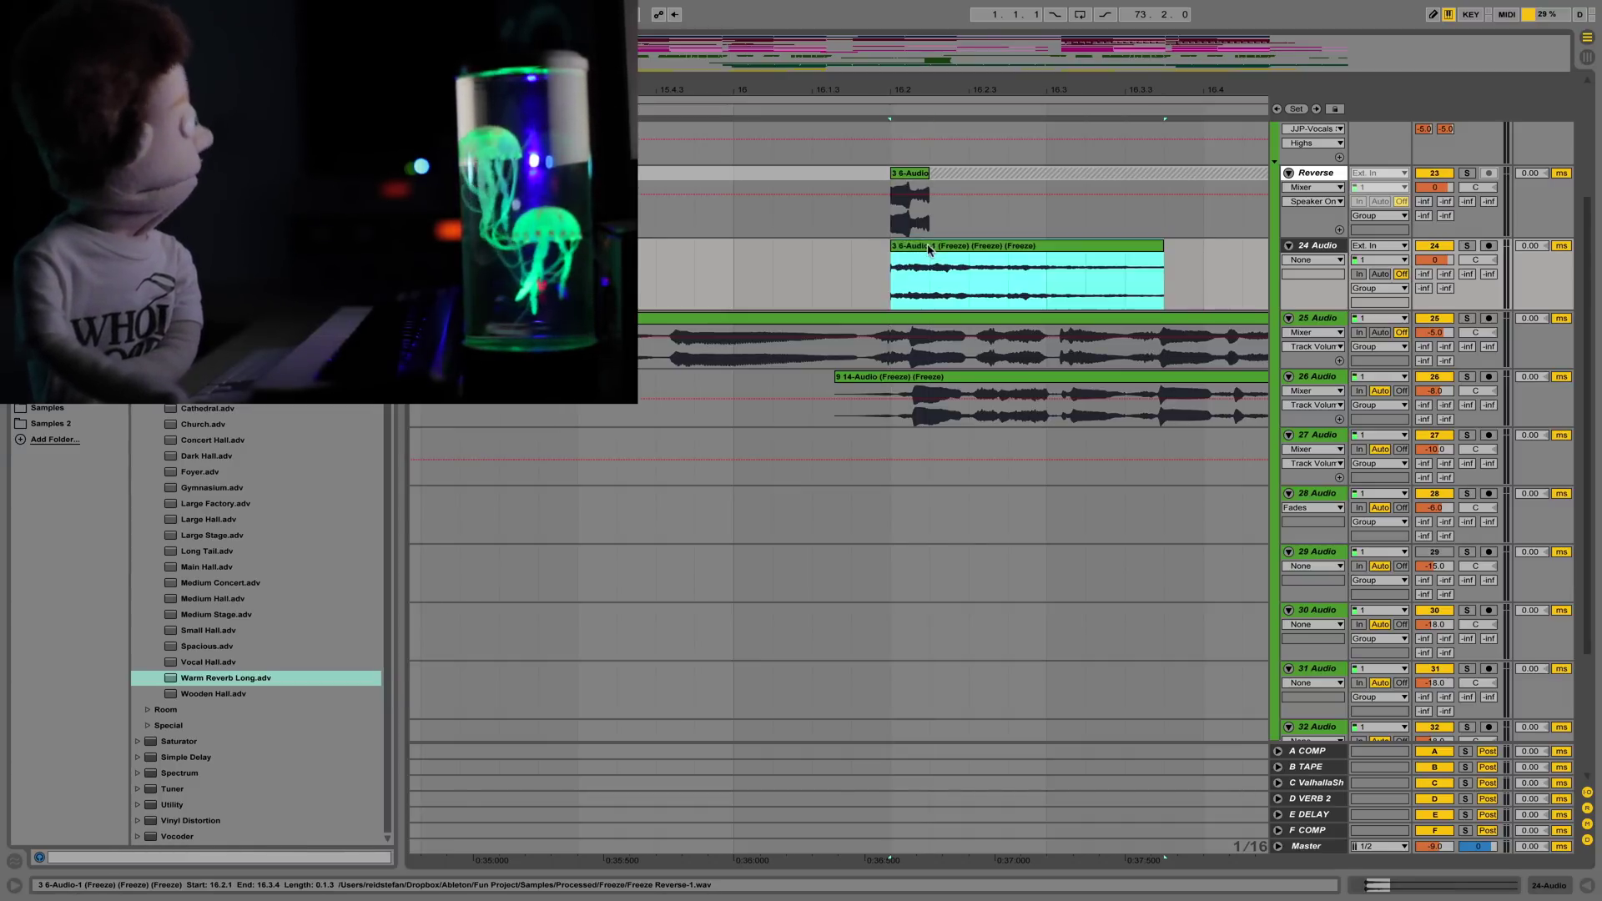
# - Reverse the copied clip's audio and move it so it ends at 16.2
pyautogui.doubleClick(924, 248)
pyautogui.click(146, 757)
pyautogui.moveTo(1155, 163); pyautogui.dragTo(882, 162)
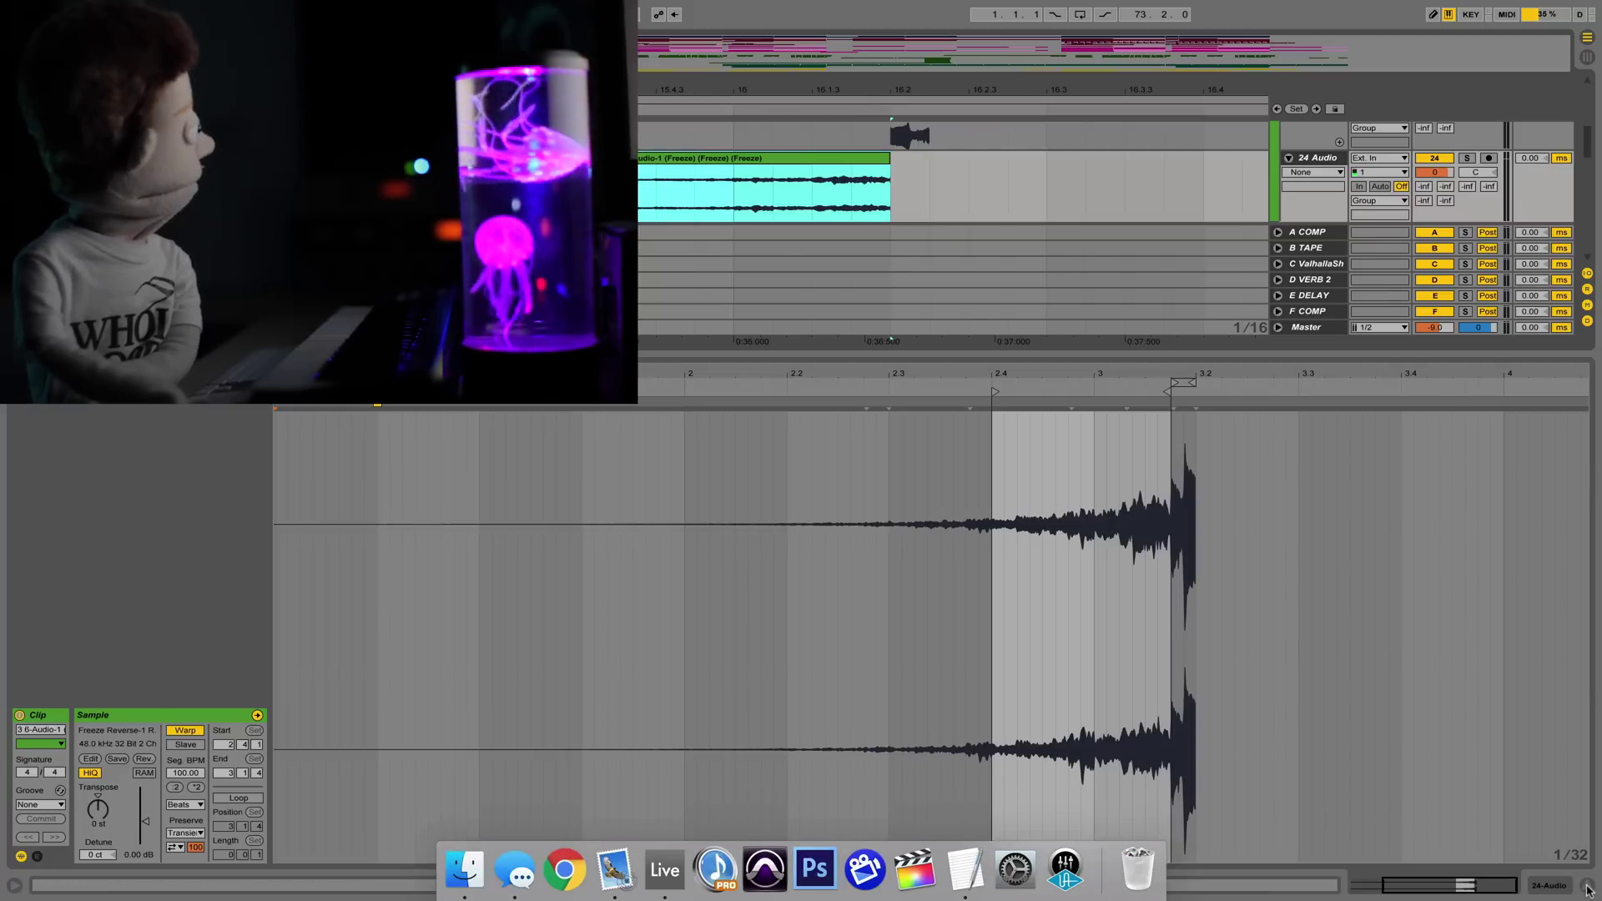
# - Return to the arrangement and play back the reversed swell
pyautogui.click(1587, 885)
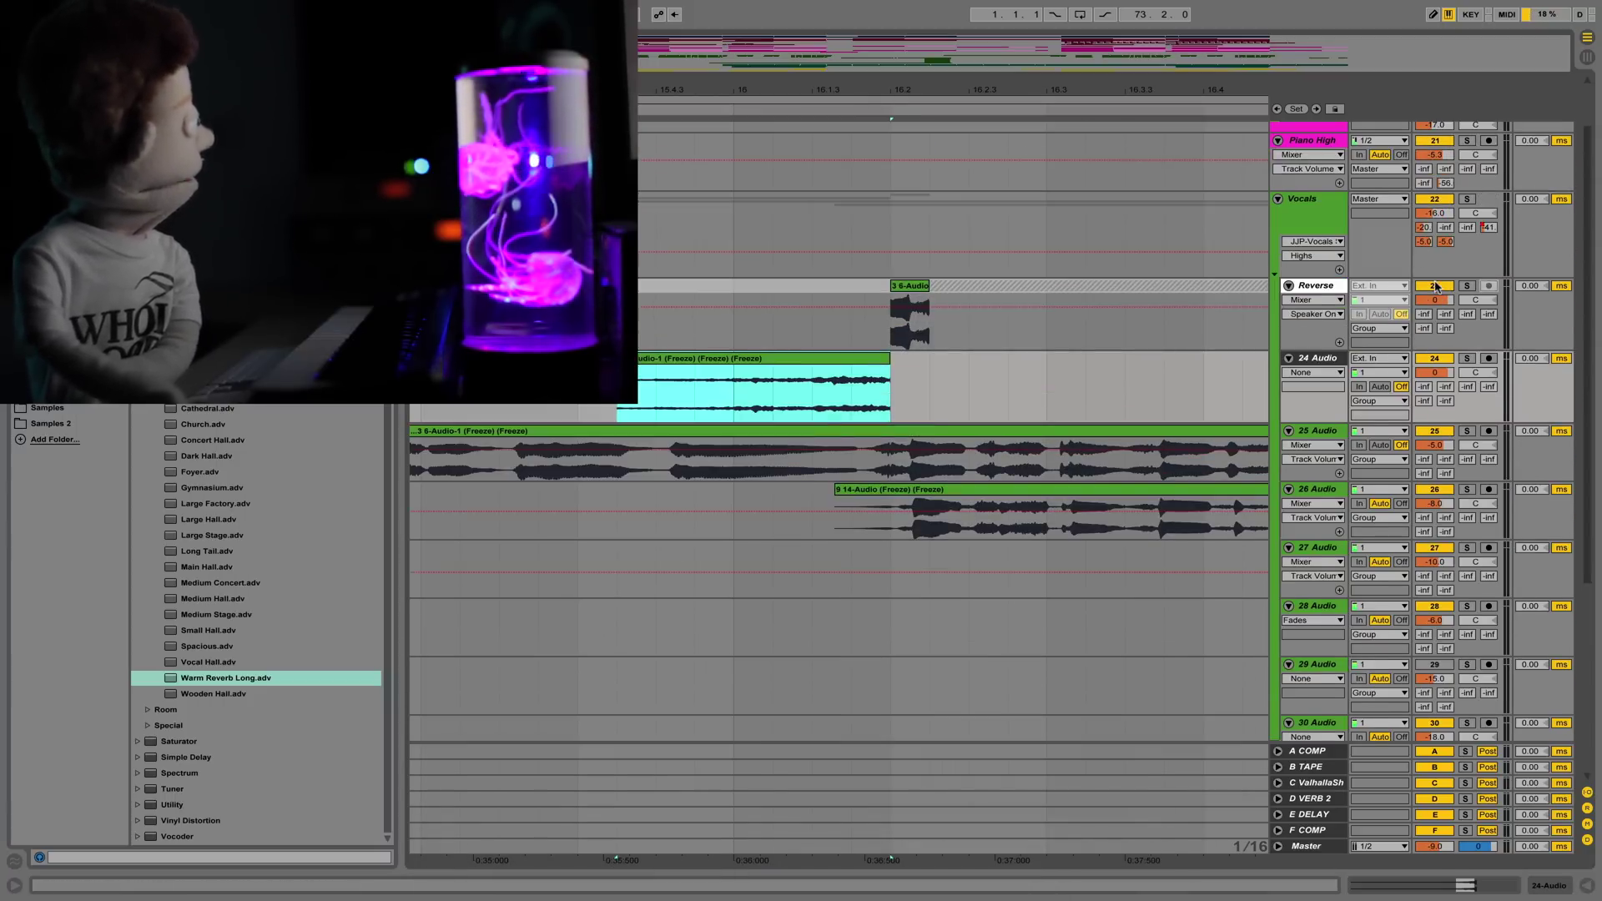
pyautogui.click(655, 407)
pyautogui.click(577, 413)
pyautogui.press('space')
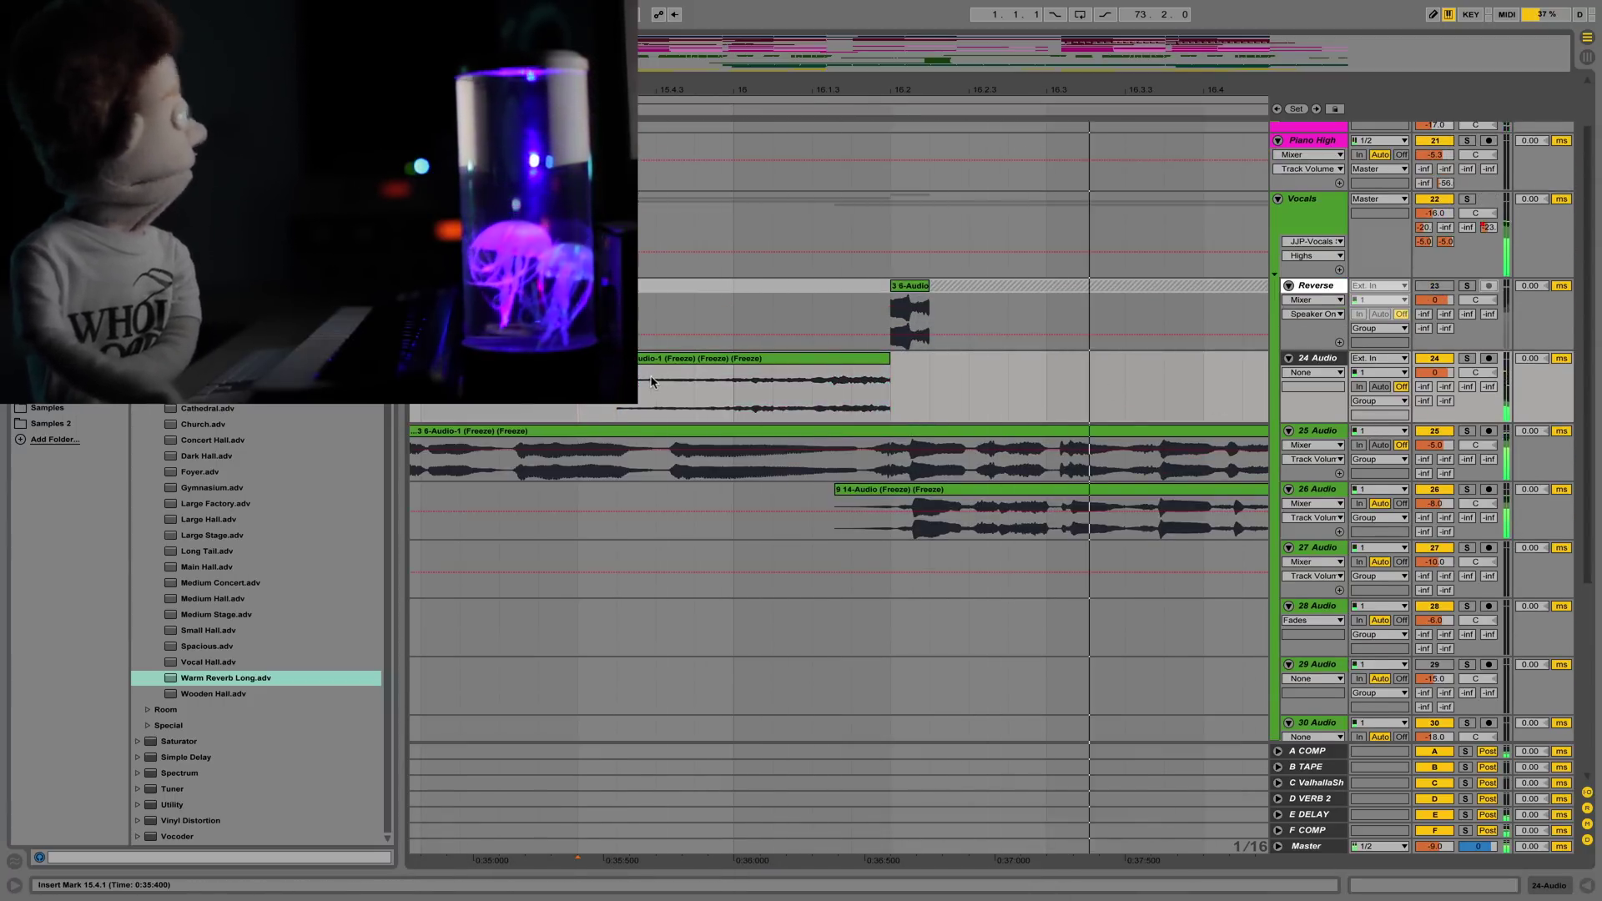
# - Select 15.1.1 to 16.2.1 on the 24 Audio clip
pyautogui.moveTo(890, 392); pyautogui.dragTo(411, 409)
pyautogui.press('-')
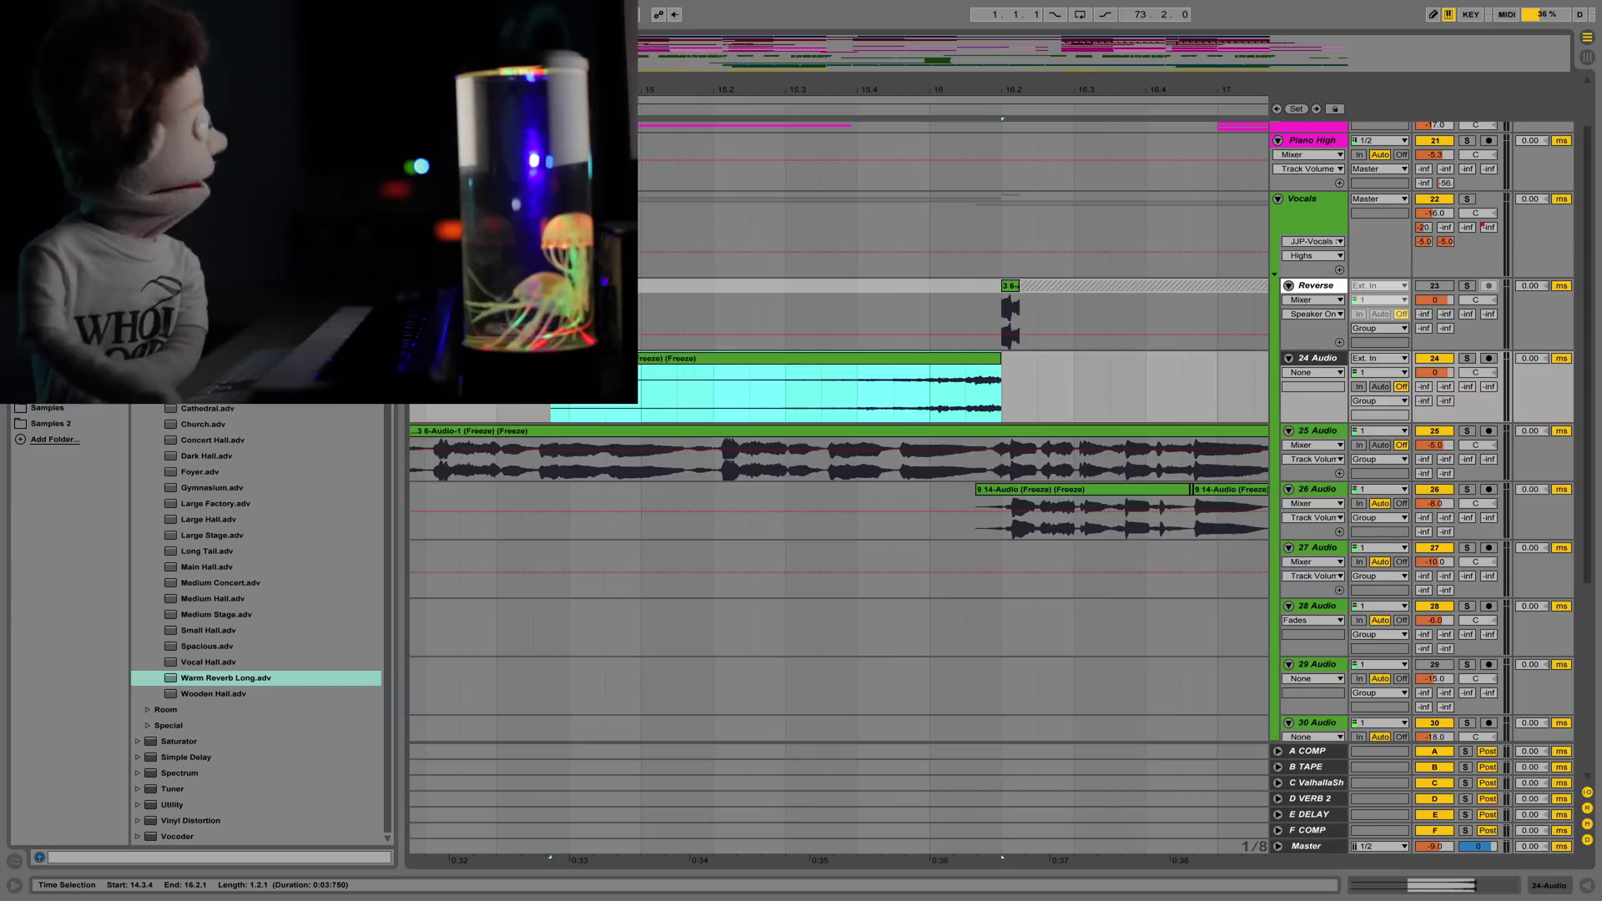
pyautogui.moveTo(551, 409); pyautogui.dragTo(641, 400)
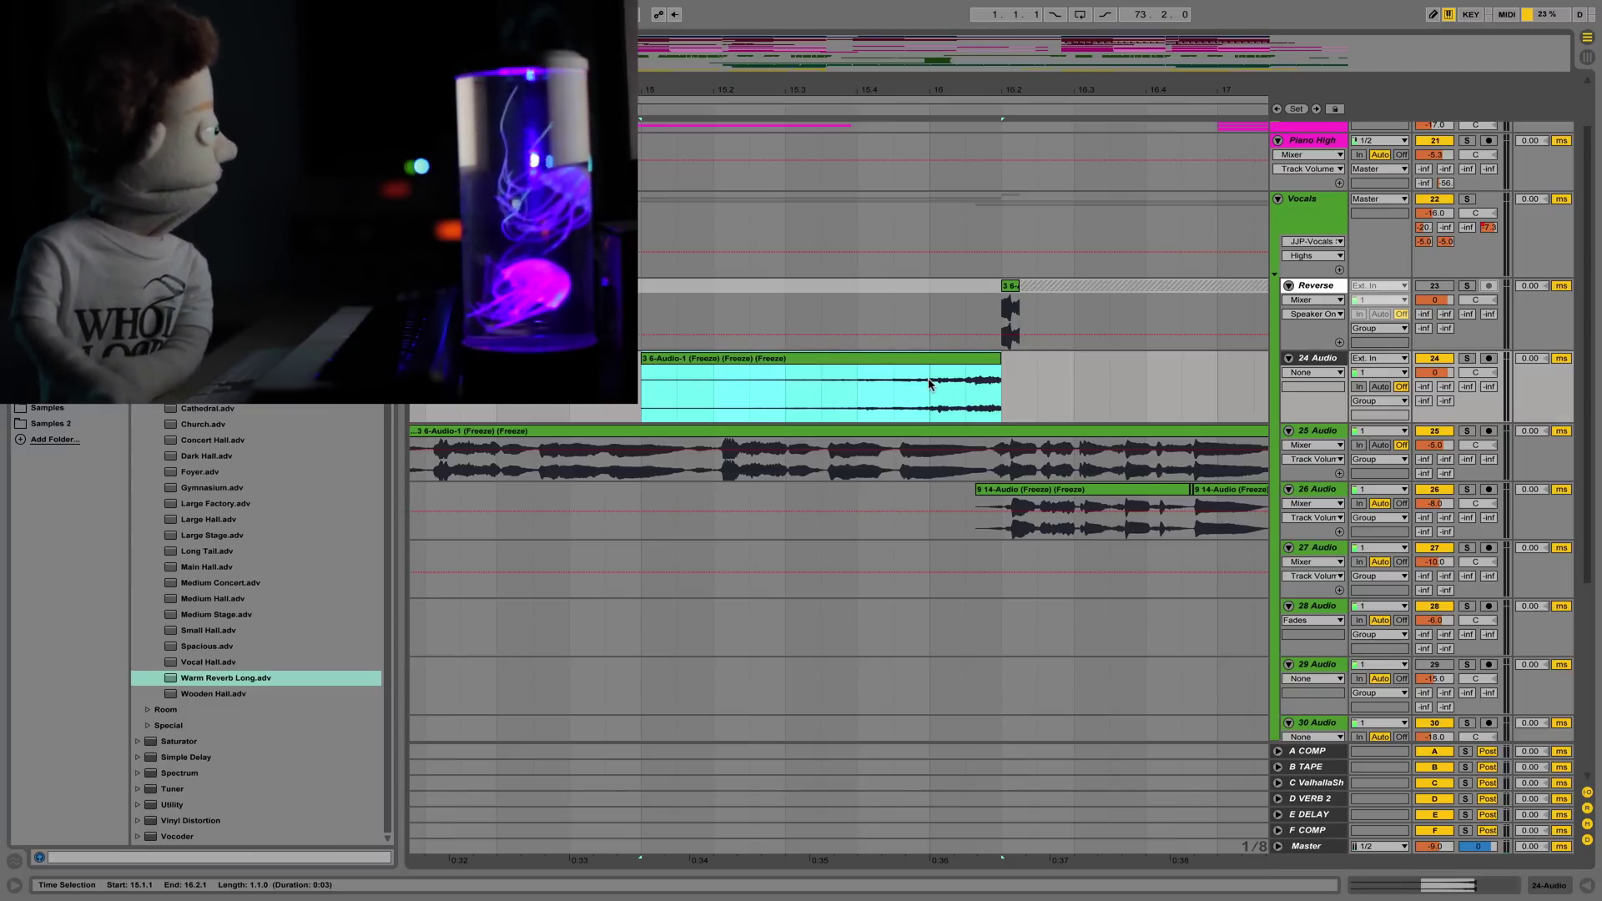
# - Turn on Solo for the 24 Audio track holding the reversed delay-reverb swell
pyautogui.click(1467, 358)
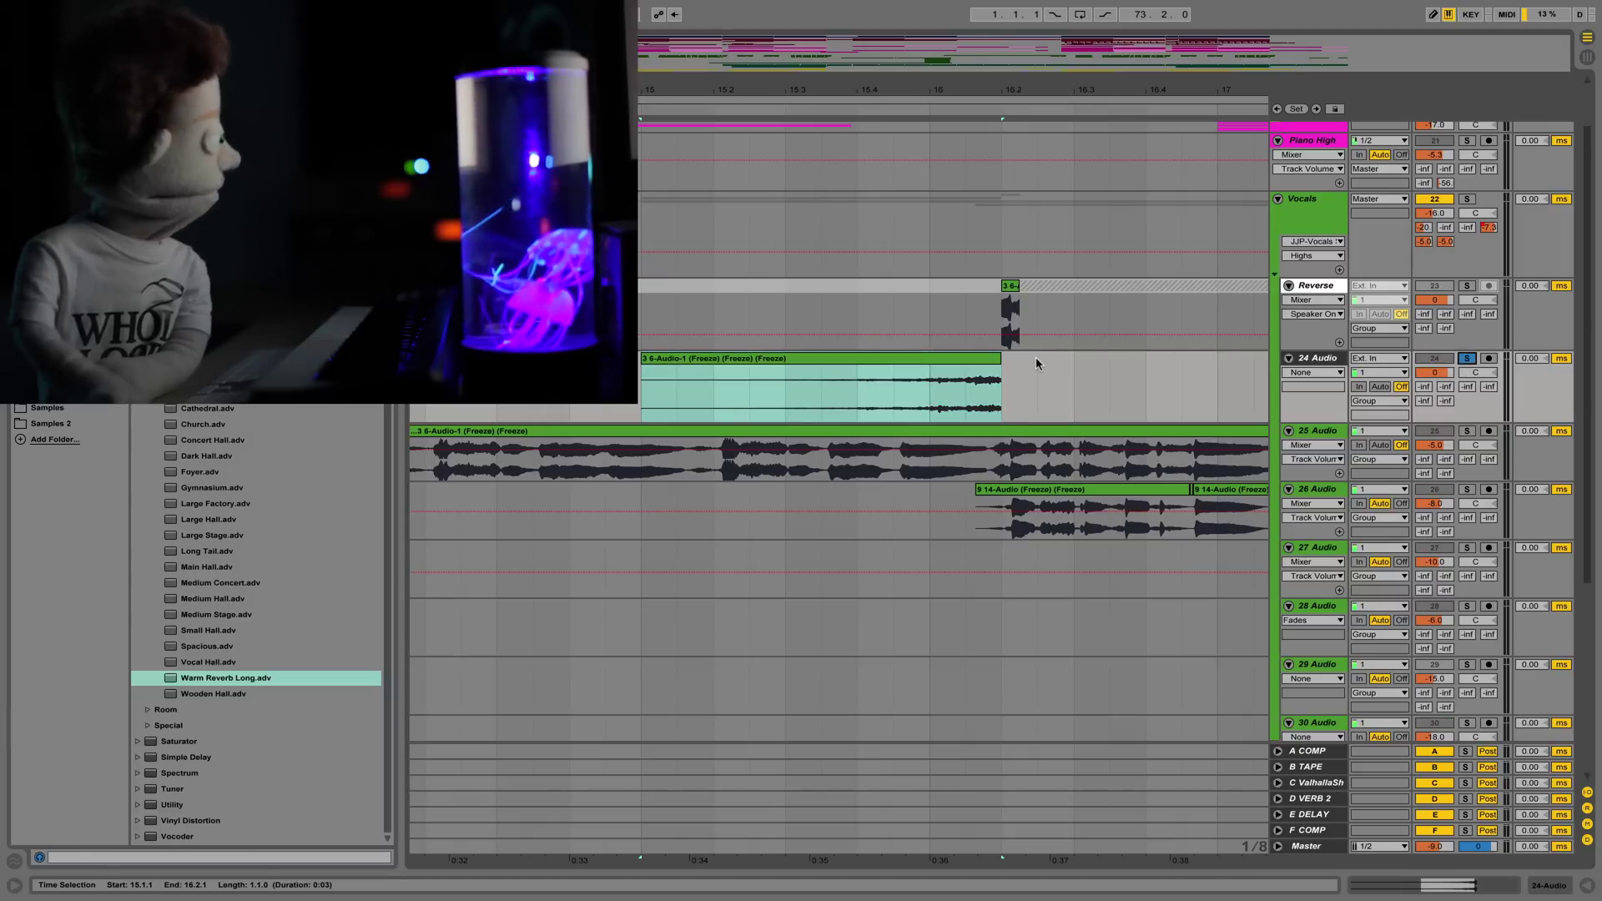